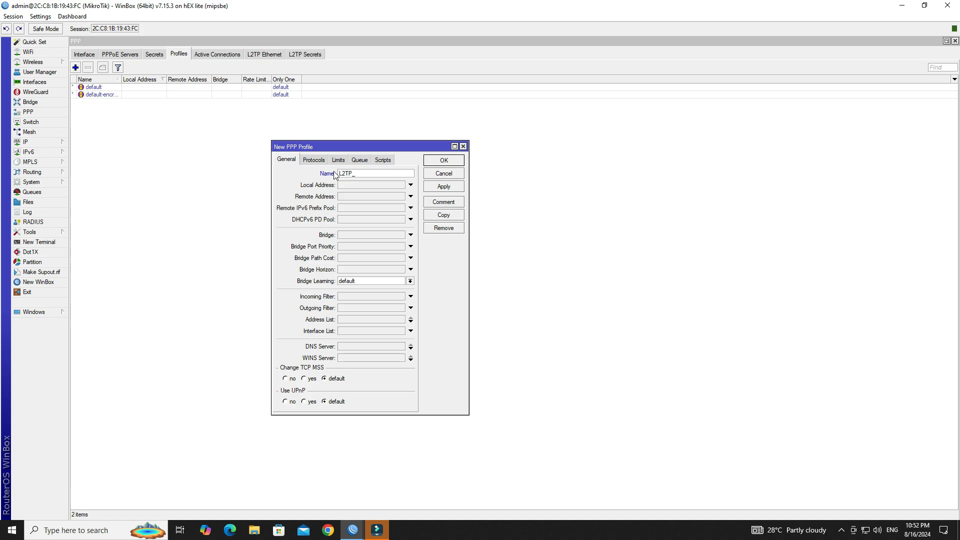
Step: Name the profile L2TP_PROFILE with local address 10.0.0.1 and remote address 10.0.0.2, and start a DNS server entry
text(LE)
drag(386, 170, 339, 171)
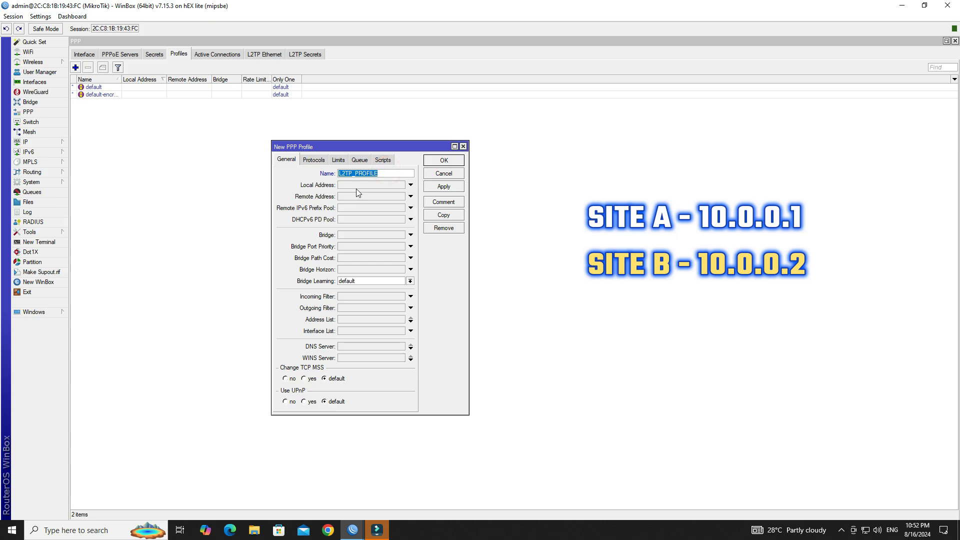
click(357, 186)
text(10.0.0.1)
click(368, 196)
text(10.0)
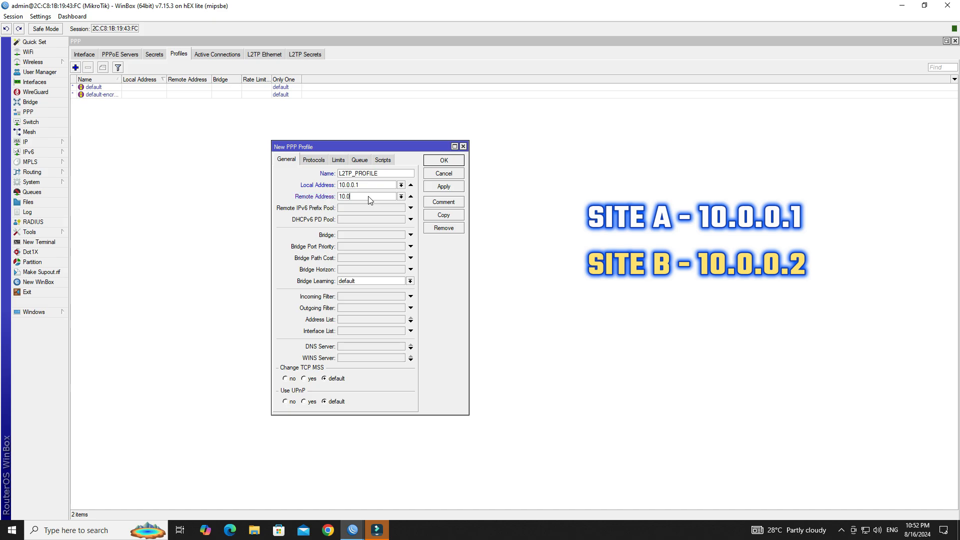
text(.0.2)
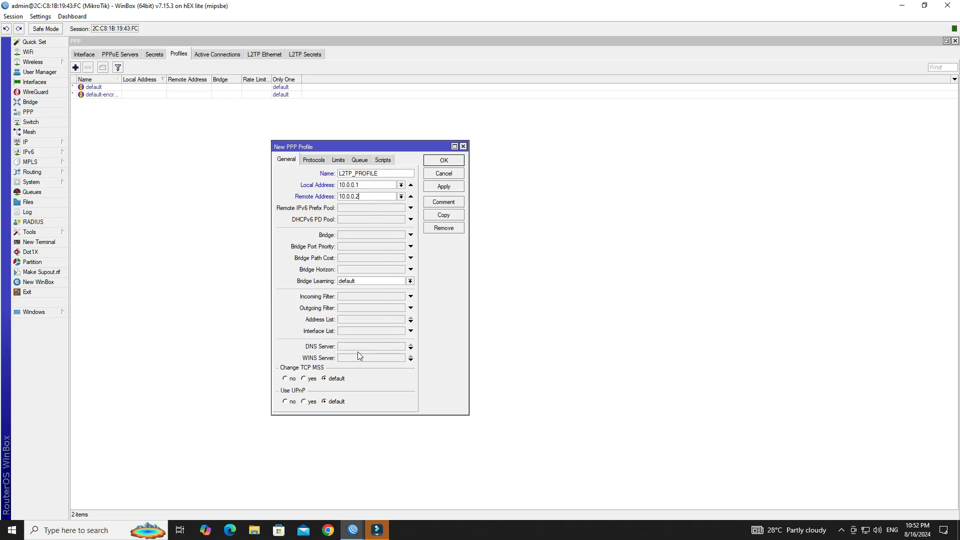
click(360, 346)
text(8.8.8.8)
Step: Set Limits > Only One to no and save the L2TP_PROFILE profile
click(313, 160)
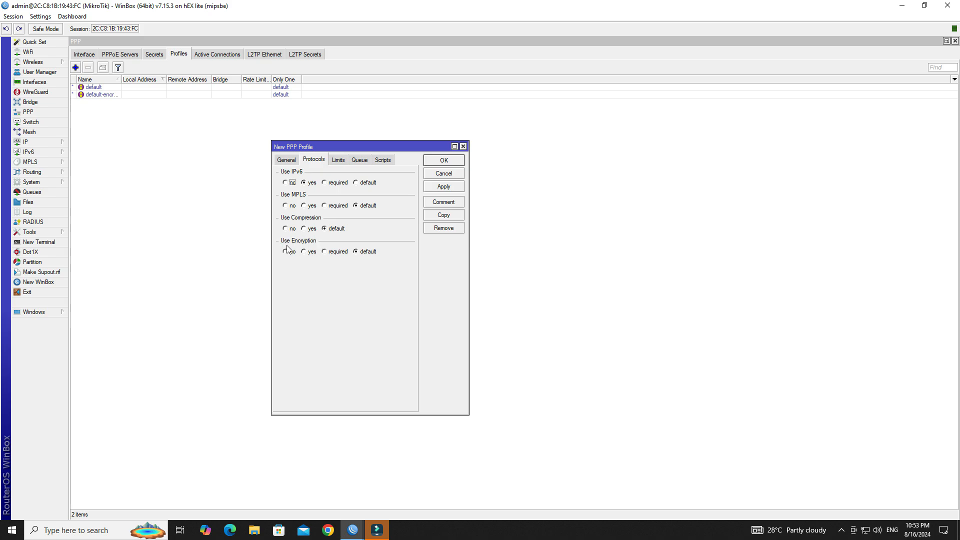
click(307, 254)
click(339, 161)
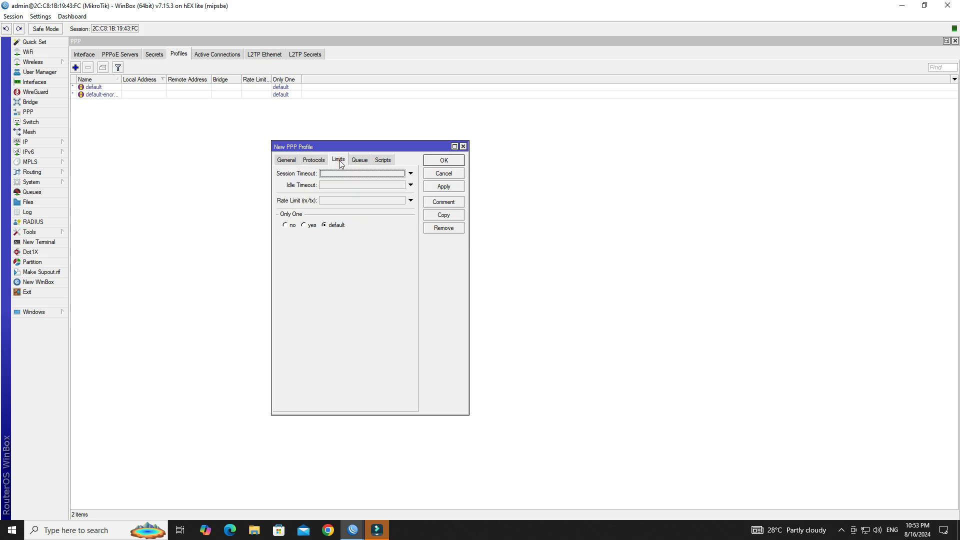
click(288, 228)
click(444, 187)
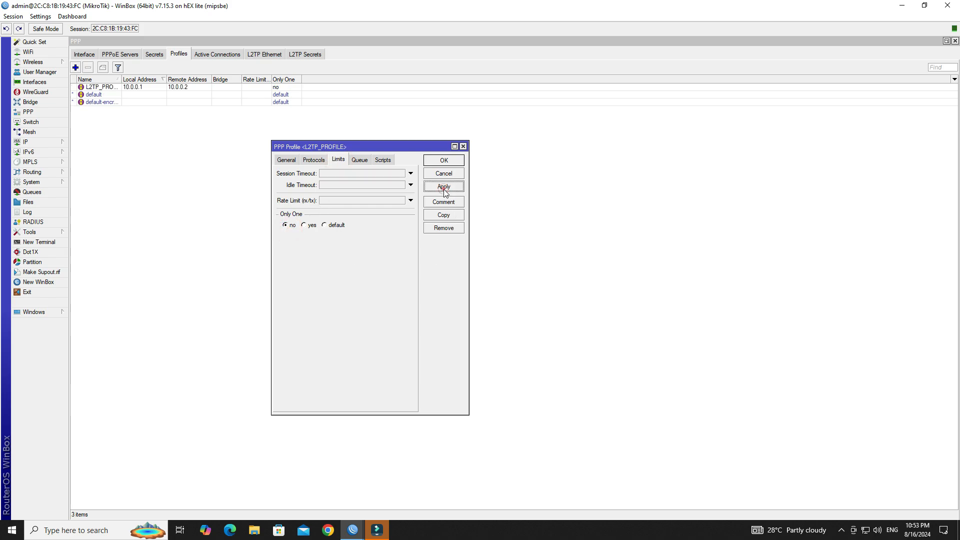
click(443, 161)
Step: Check the L2TP_PROFILE row in the profile list, then show the PPP Secrets list
click(113, 95)
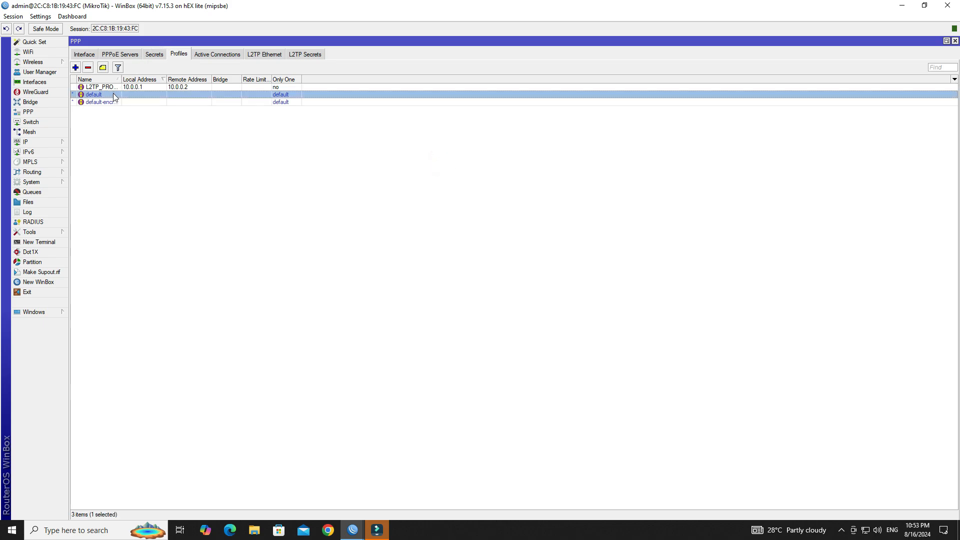
click(111, 88)
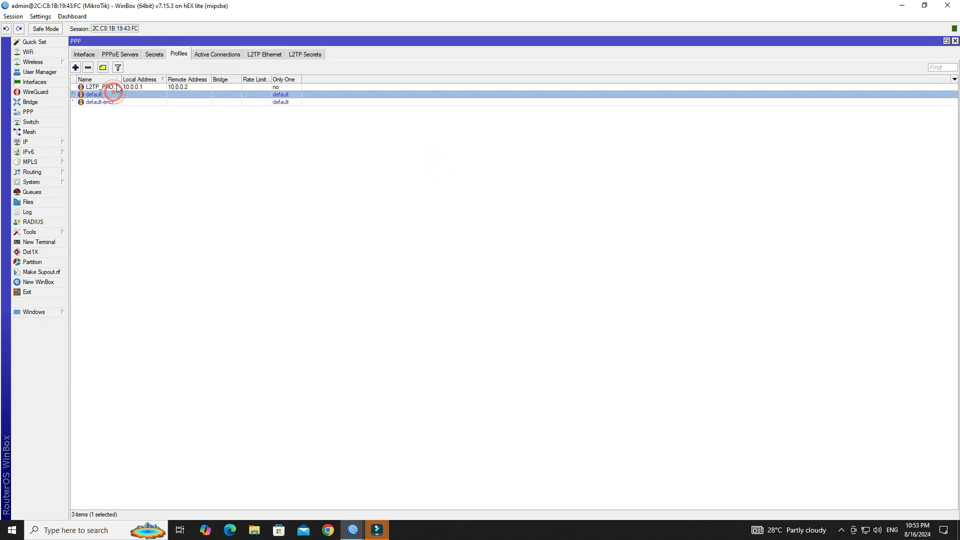
click(229, 160)
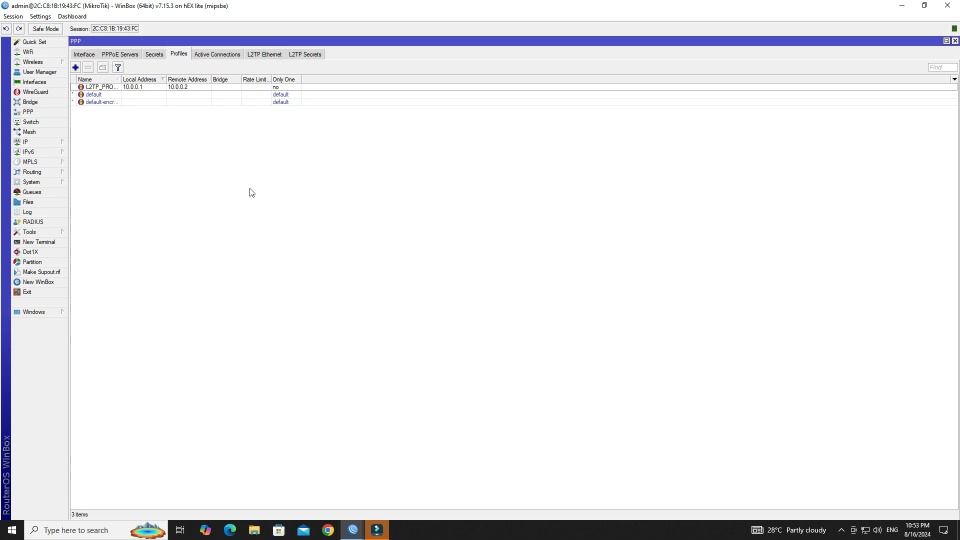
click(156, 56)
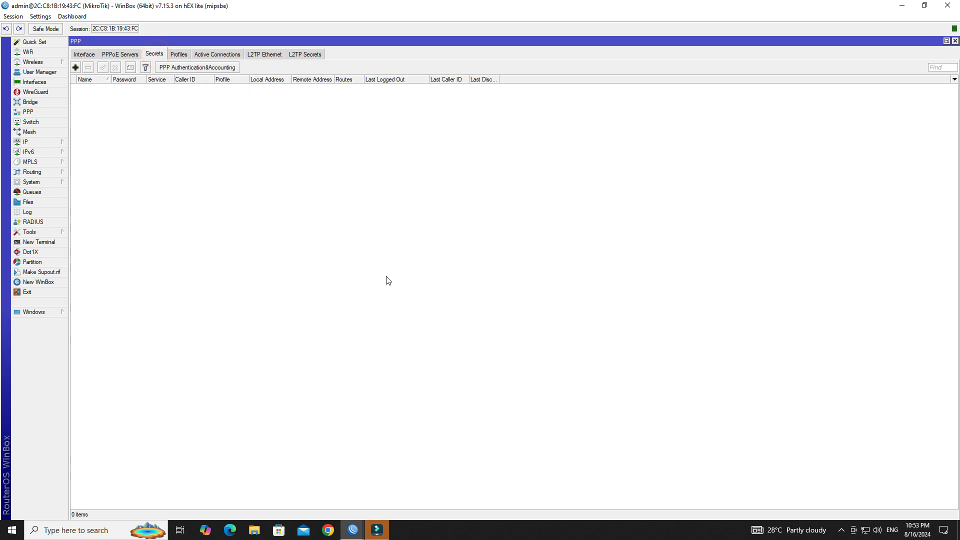
Step: Create a new PPP secret named wire and enter its password
click(75, 67)
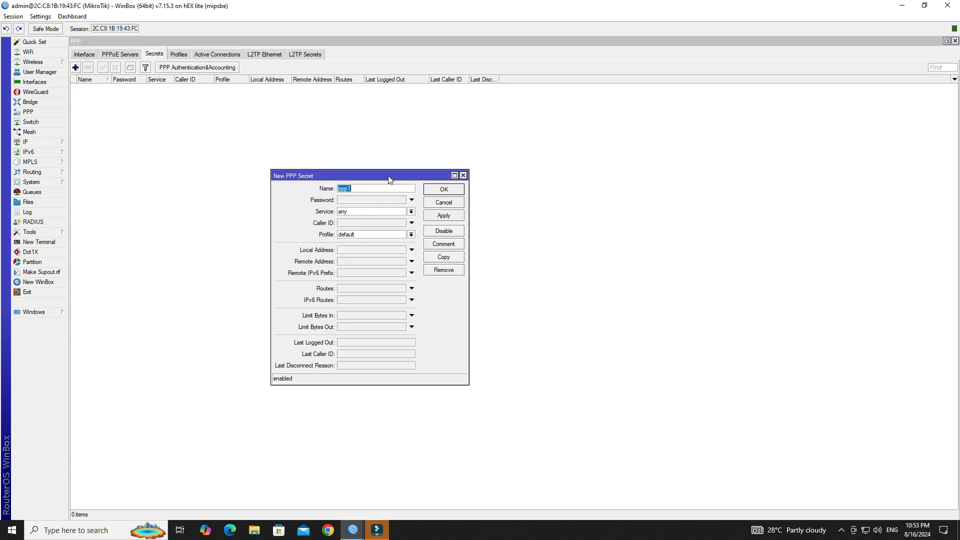
drag(389, 180, 356, 179)
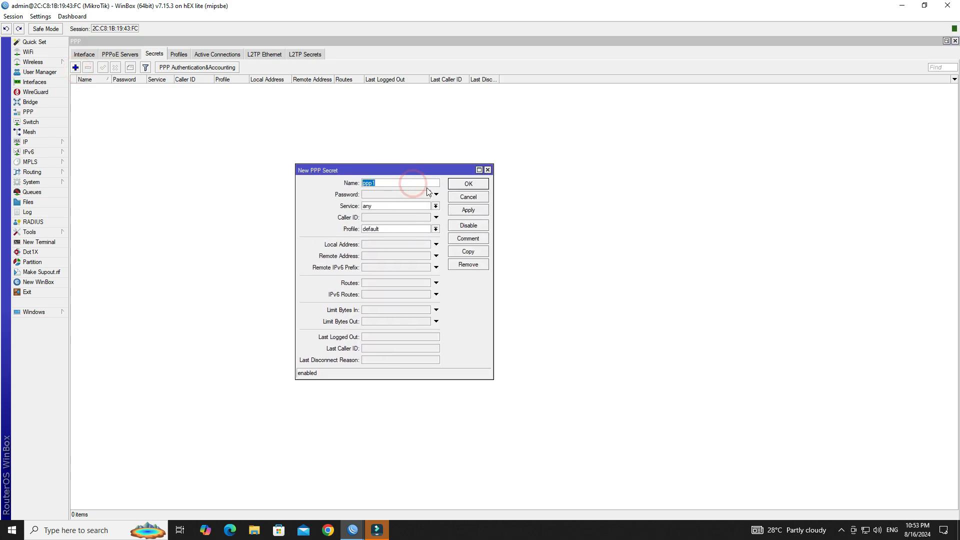
text(wire)
key(Tab)
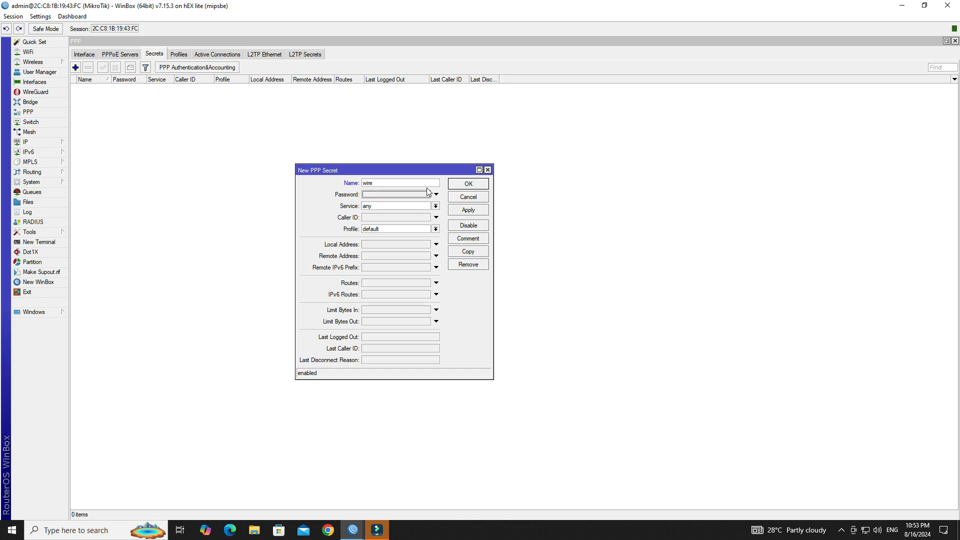
text(*)
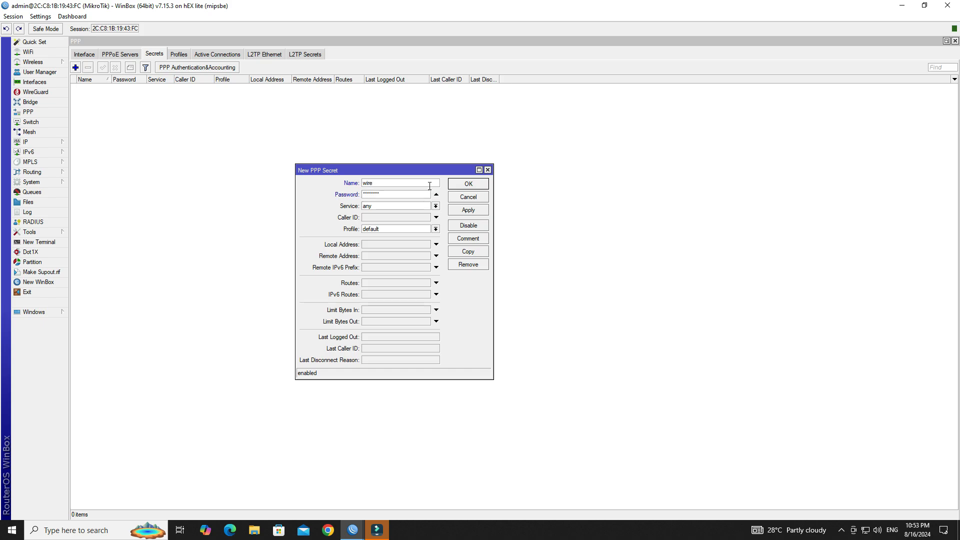
Step: Restrict the wire secret to the l2tp service with profile L2TP_PROFILE and save it
click(407, 207)
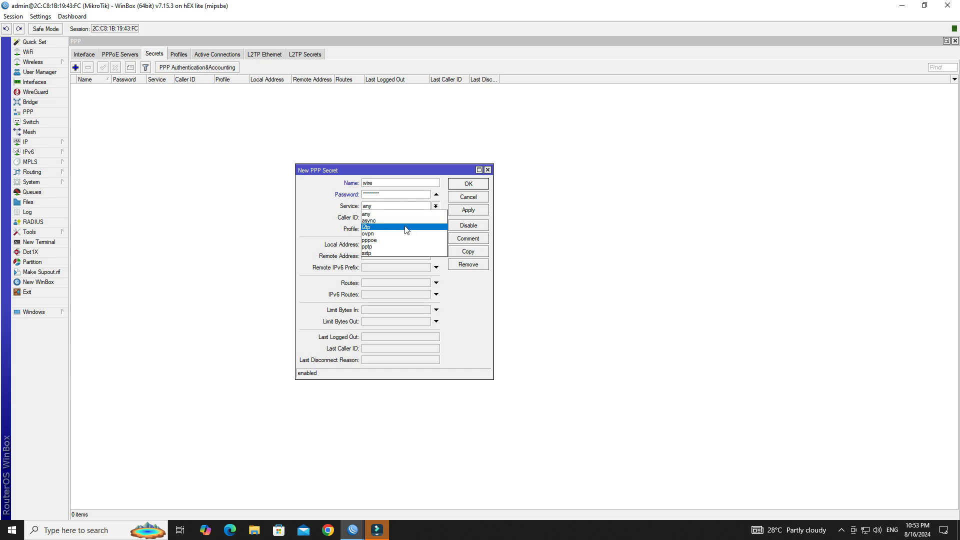
click(405, 227)
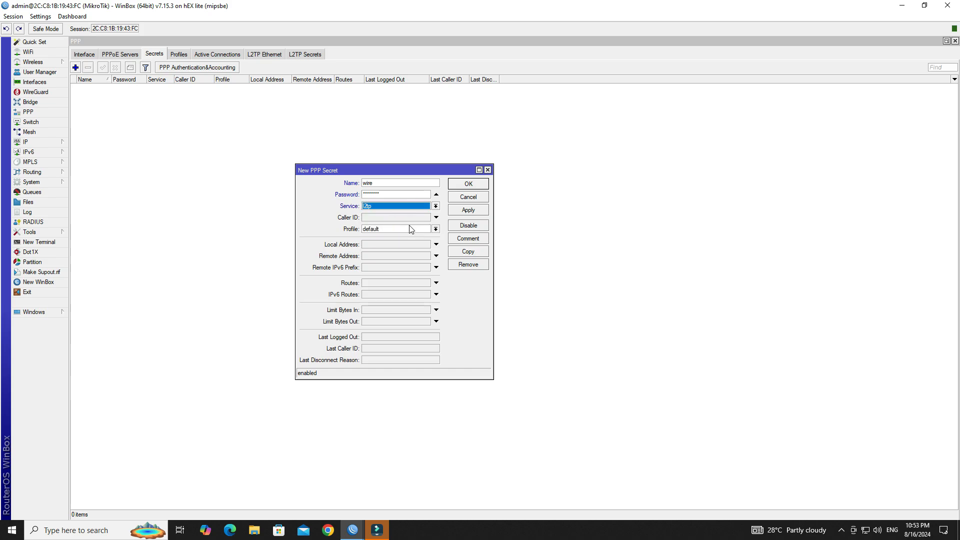
click(409, 228)
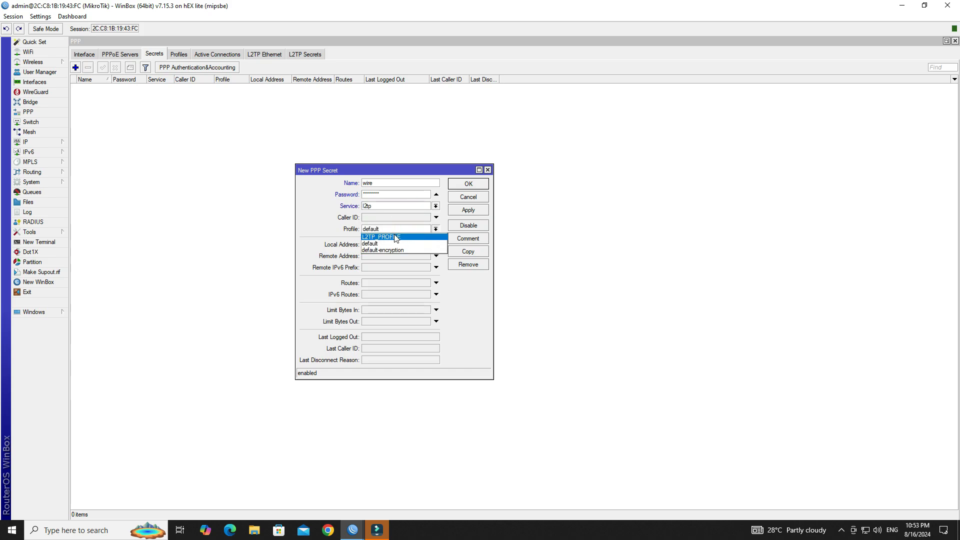
click(396, 237)
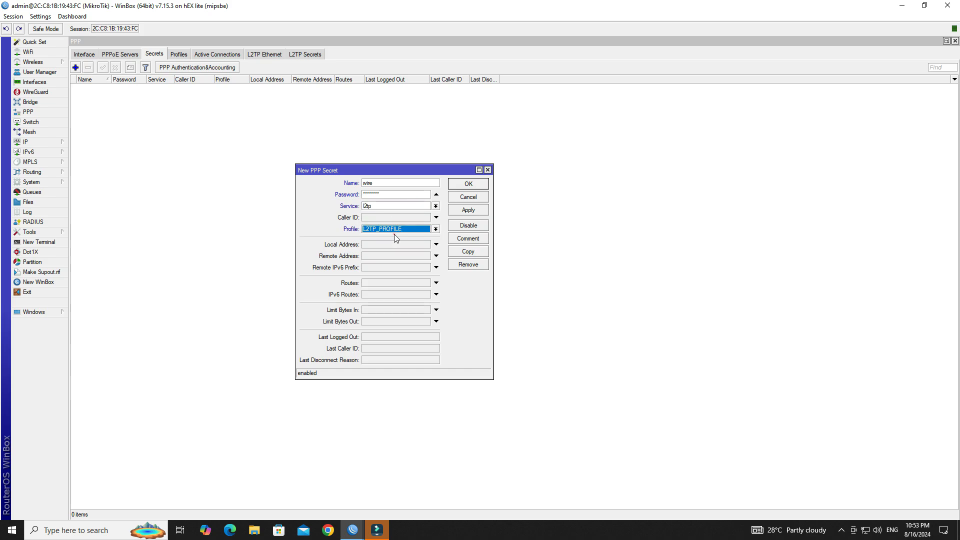
click(466, 212)
click(466, 185)
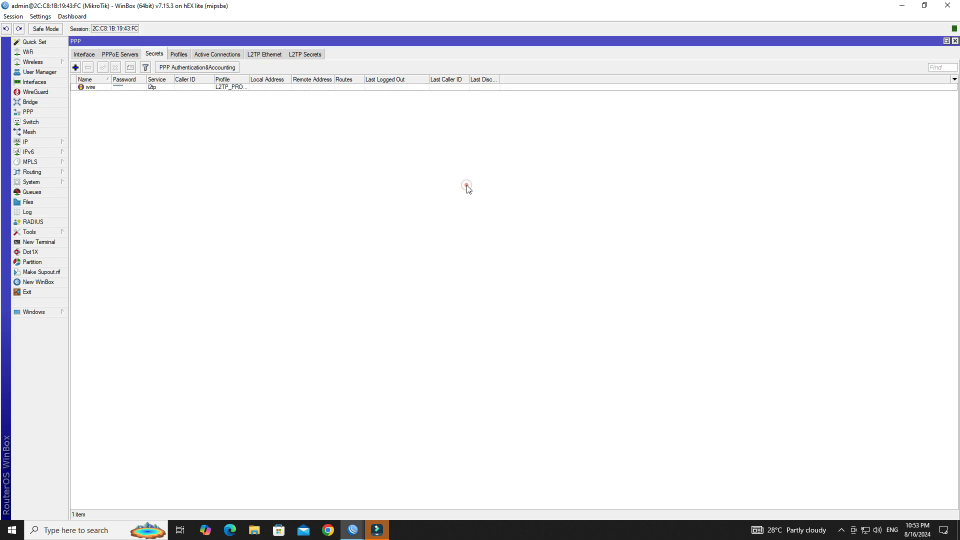
click(153, 87)
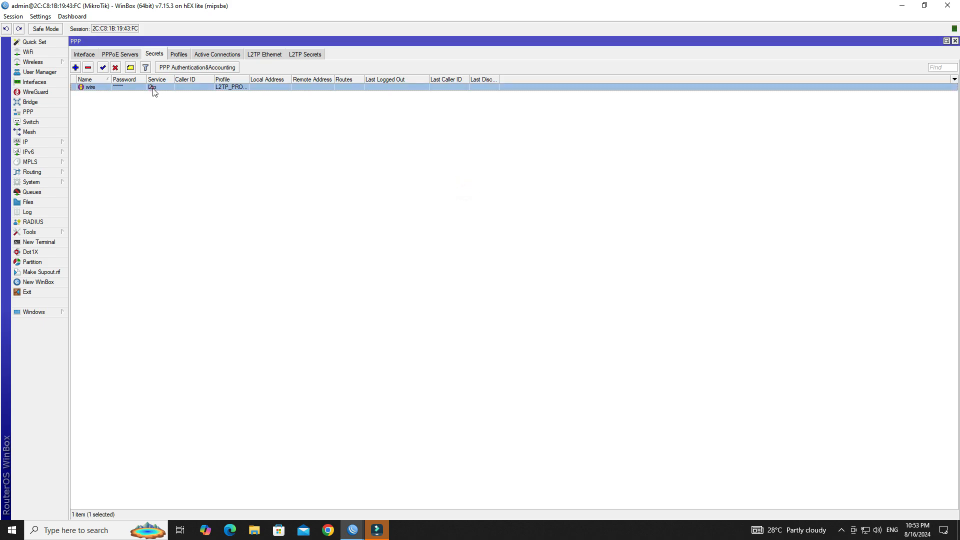
click(188, 143)
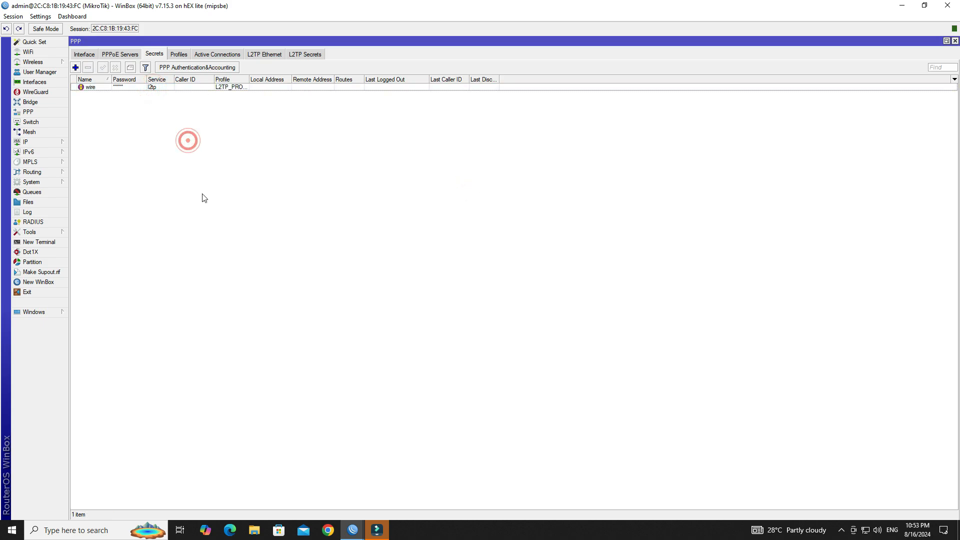
Step: Enable the L2TP server with protocol all and default profile L2TP_PROFILE
click(84, 56)
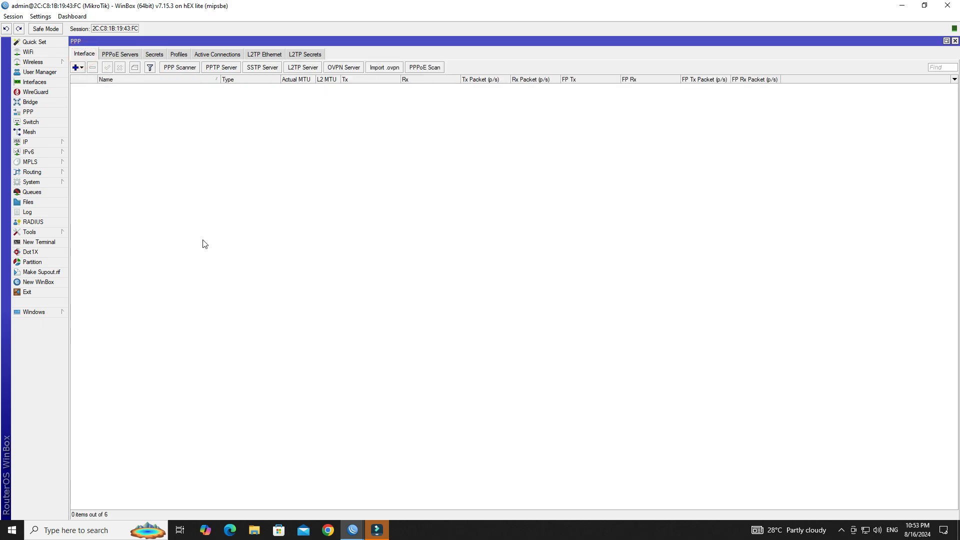
click(310, 68)
drag(342, 172, 339, 152)
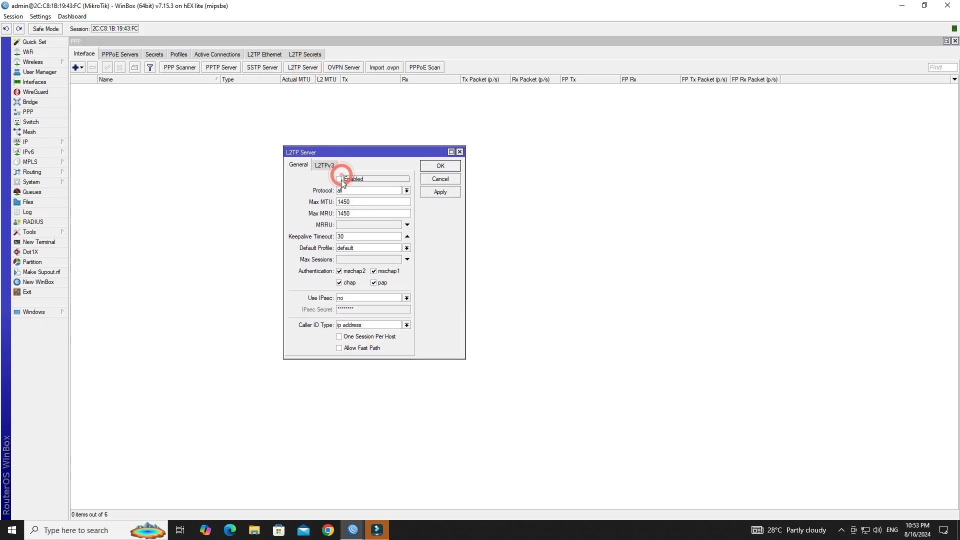
click(339, 179)
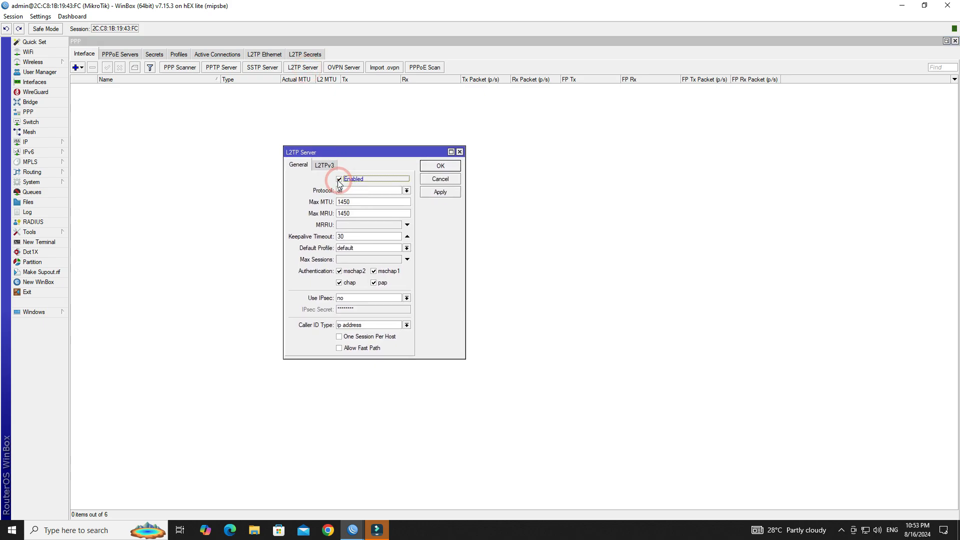
click(349, 191)
click(350, 195)
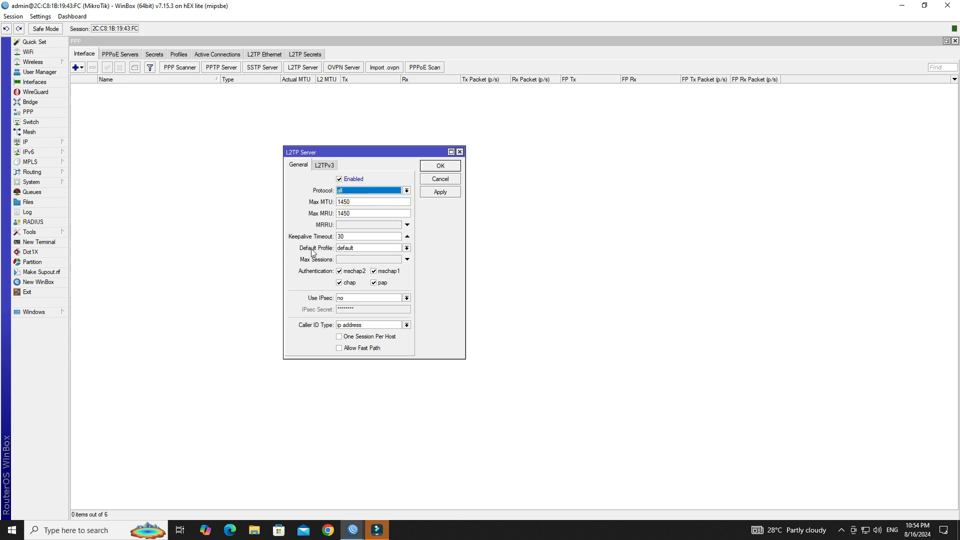
click(381, 250)
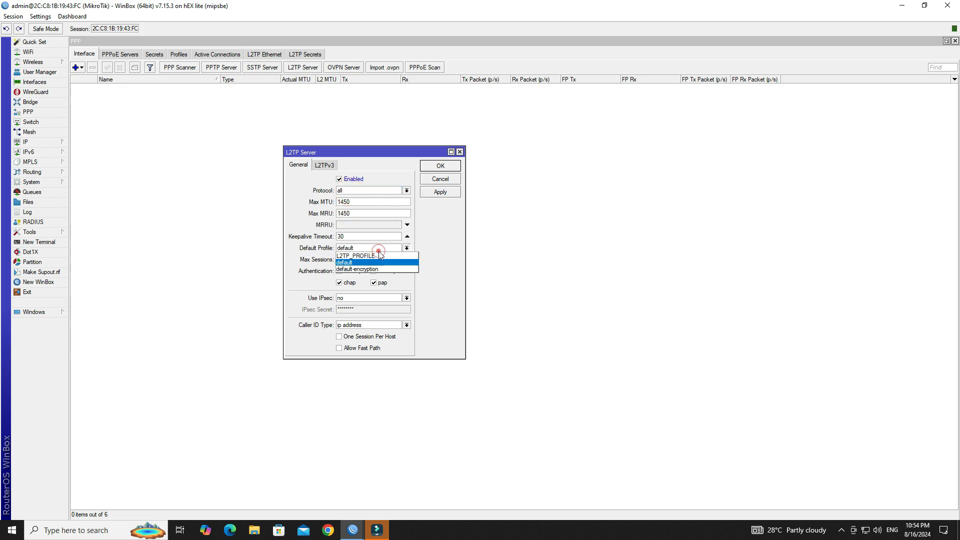
click(382, 258)
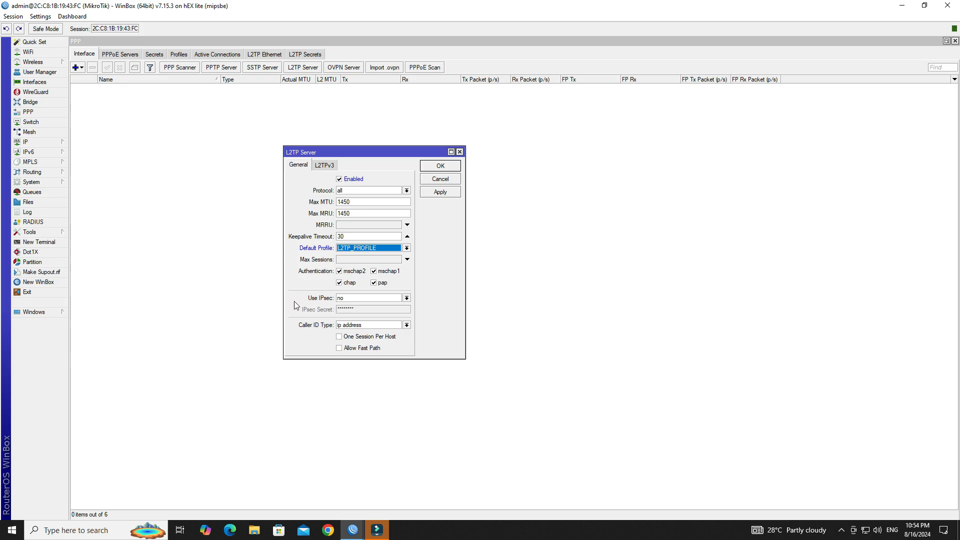
Step: Set Use IPsec to yes with a new IPsec secret and apply the server settings
click(359, 299)
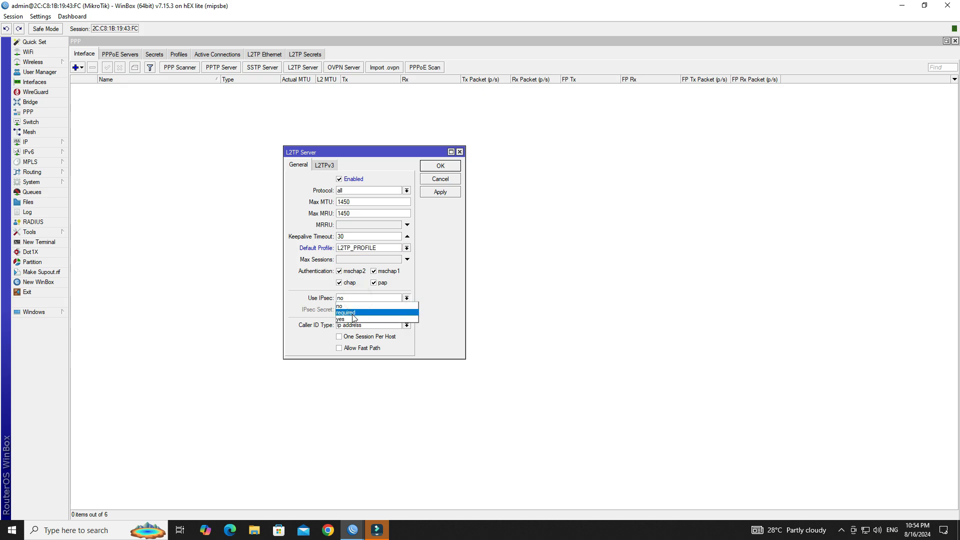
click(352, 317)
click(360, 309)
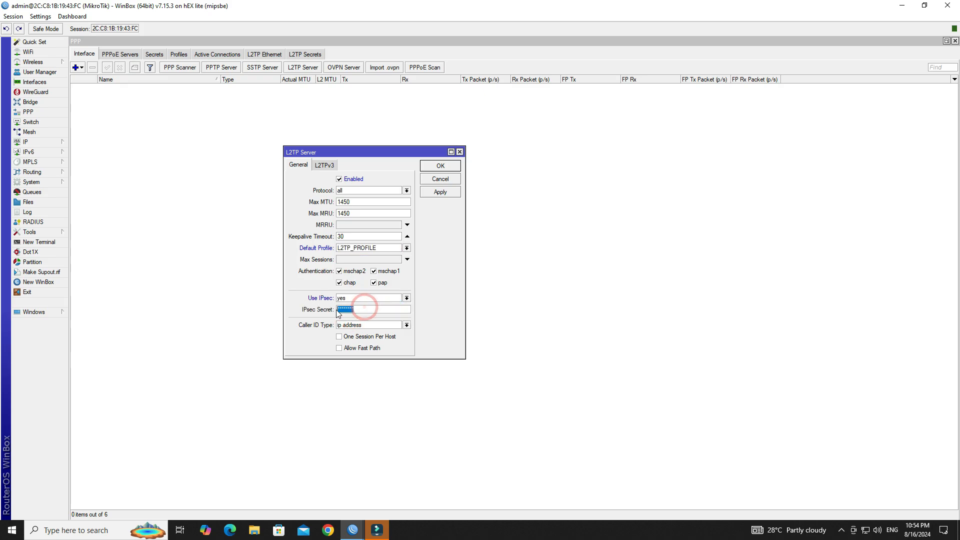
text(**)
click(441, 193)
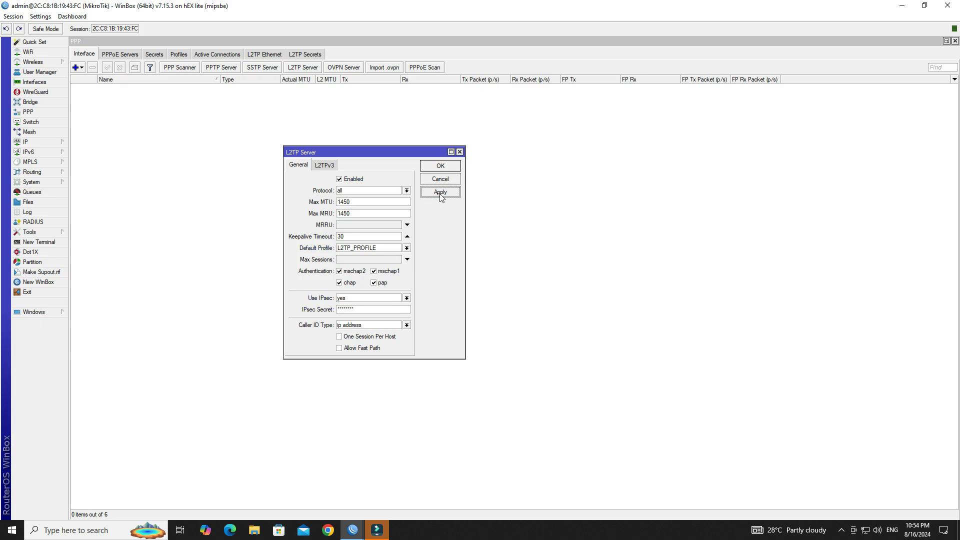
click(434, 167)
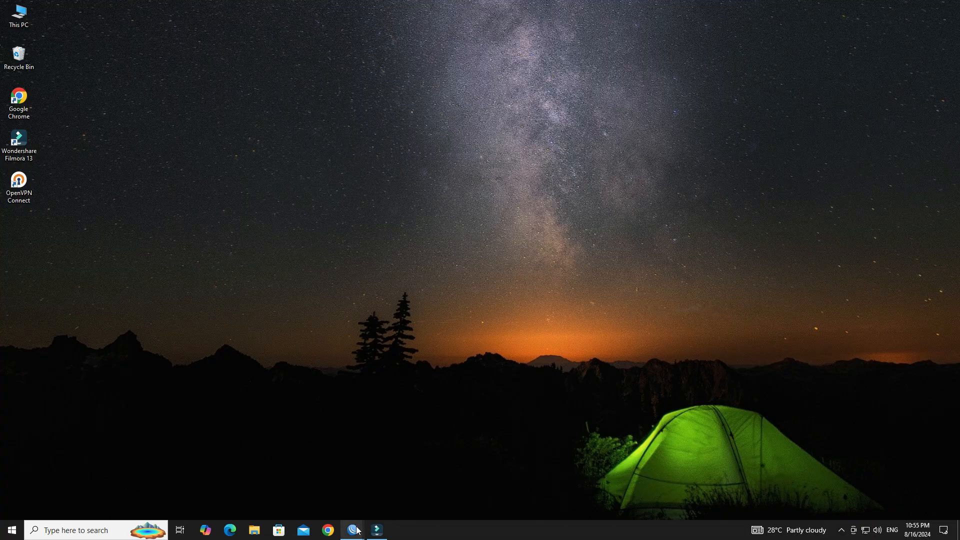
Step: Restore the WinBox session from the taskbar after the Step 2 slide
click(338, 509)
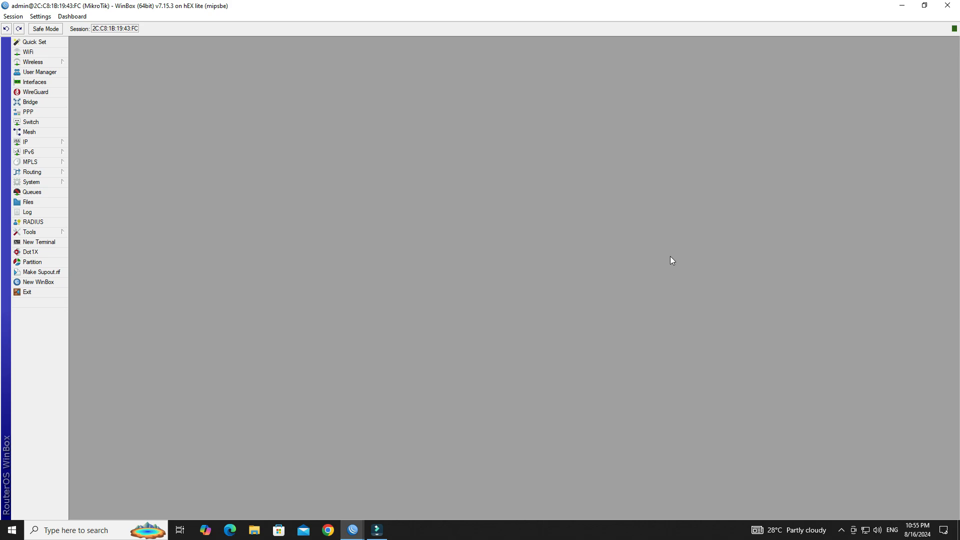
Step: Start a new input-chain rule in IP > Firewall > Filter Rules
click(53, 144)
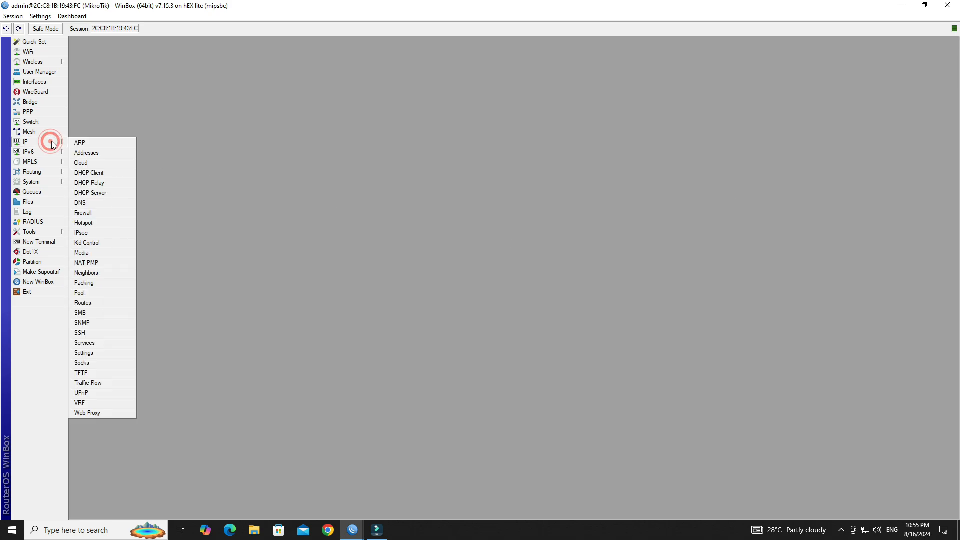
click(105, 212)
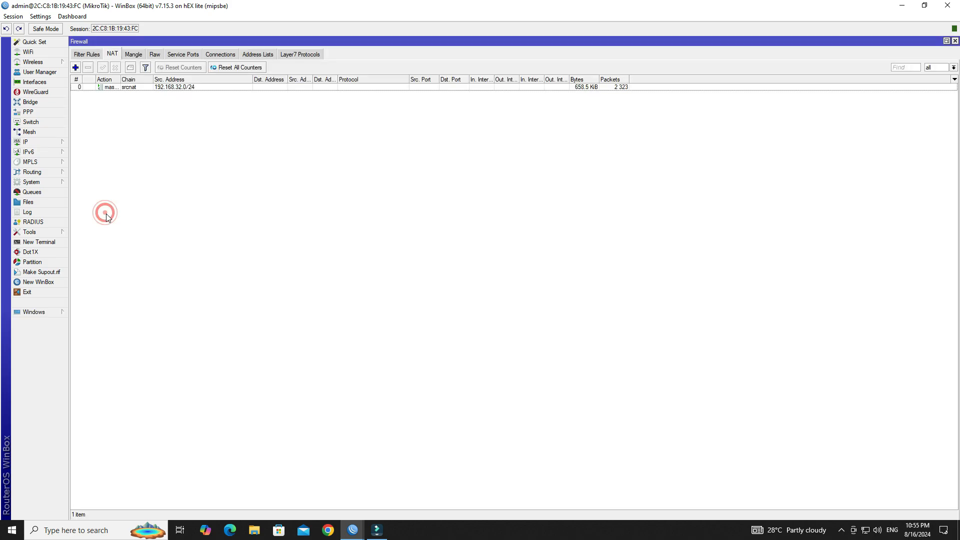
click(86, 55)
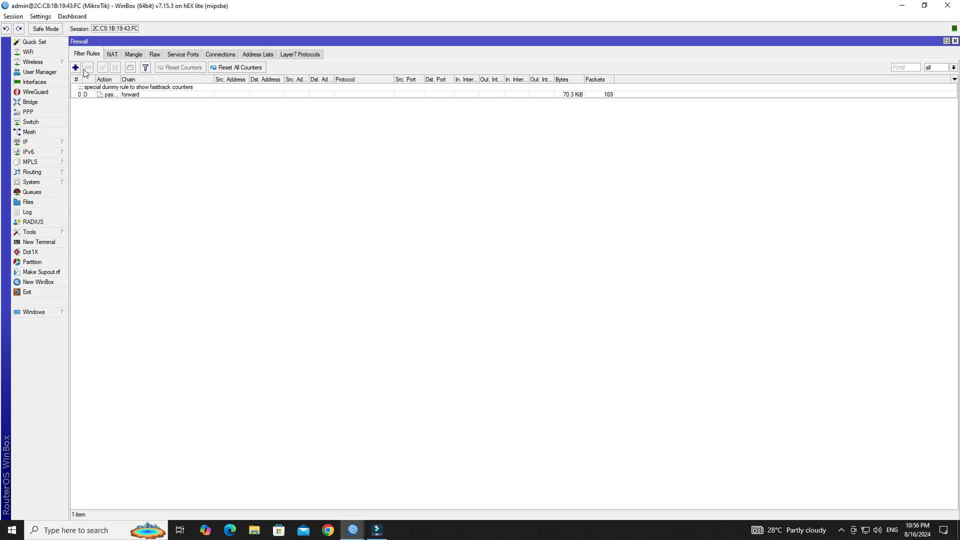
click(76, 68)
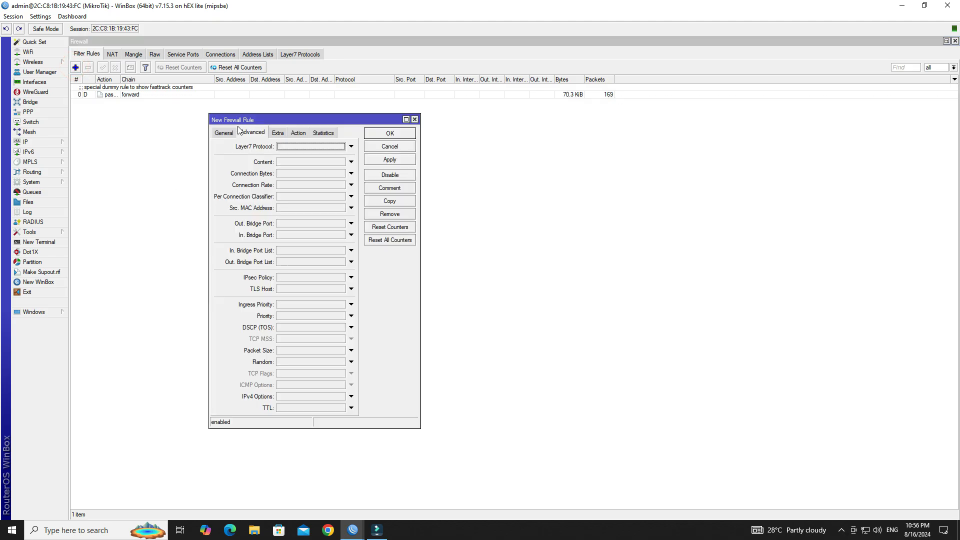
click(224, 134)
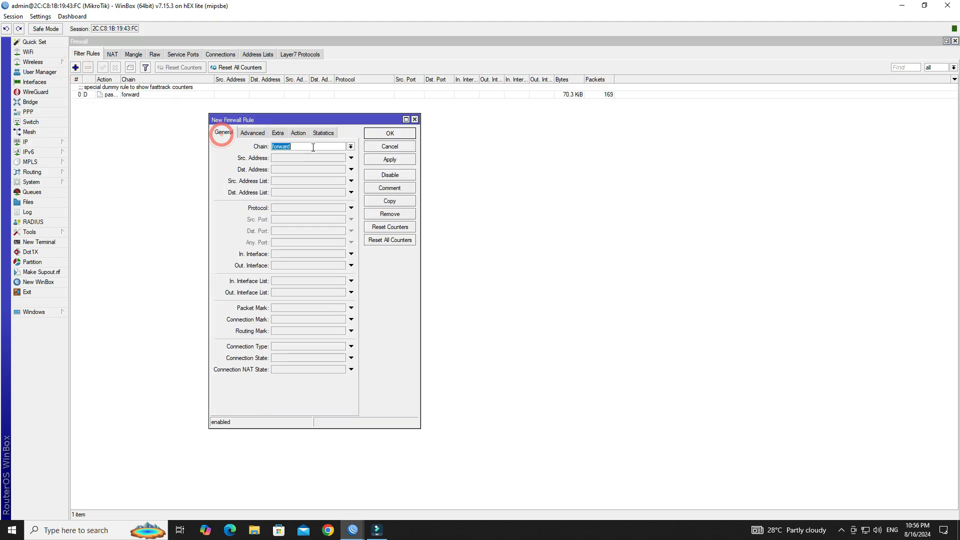
click(351, 147)
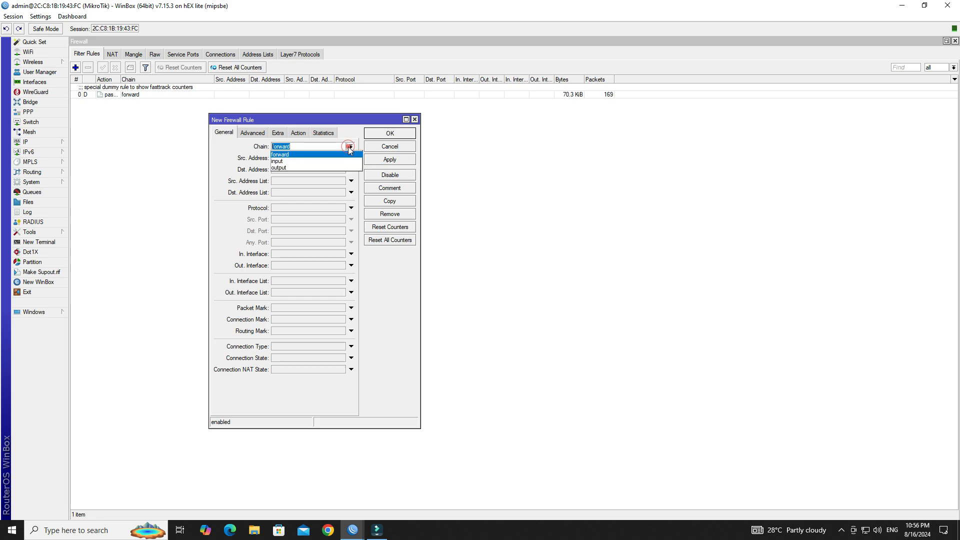
click(345, 161)
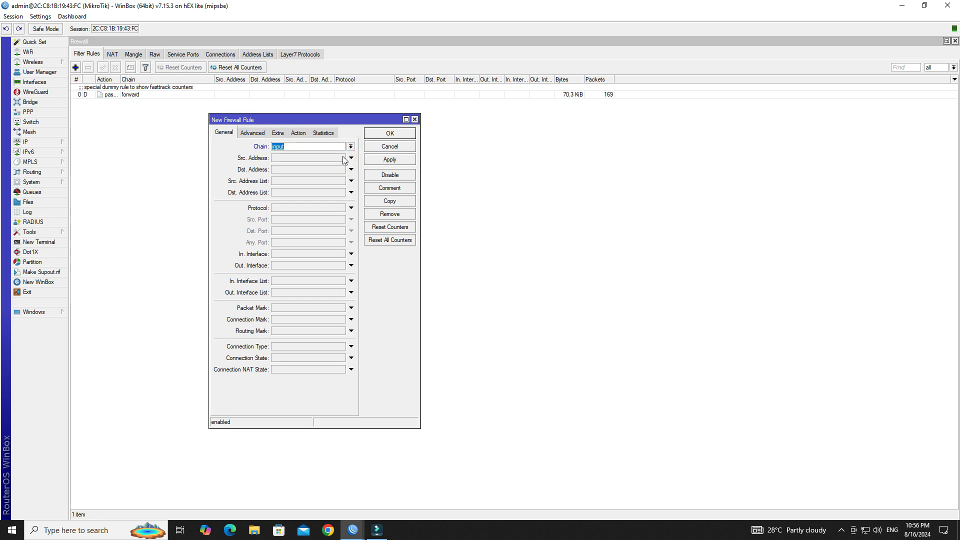
Step: Match ipsec-esp protocol traffic arriving on ether1 WAN
click(319, 209)
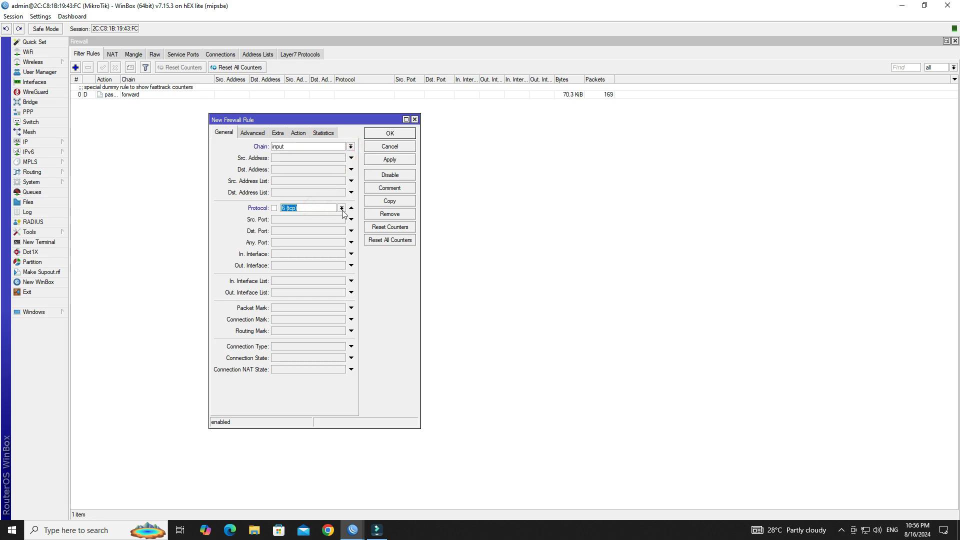
click(341, 208)
drag(352, 255, 348, 287)
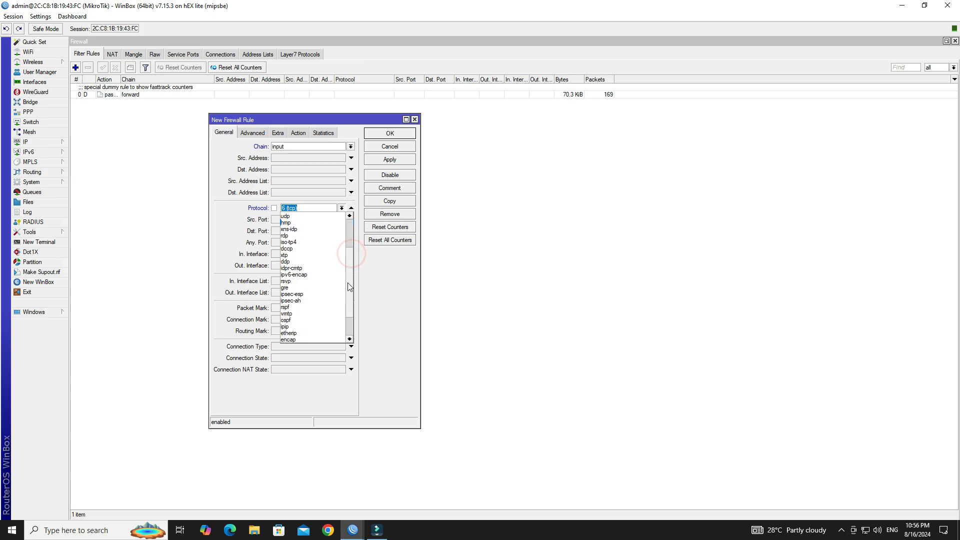
click(316, 295)
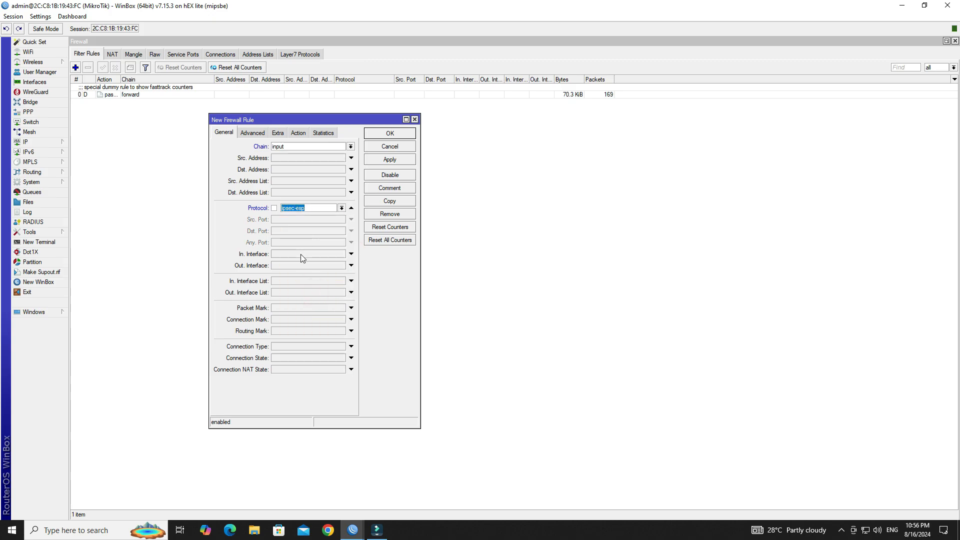
click(301, 254)
click(342, 254)
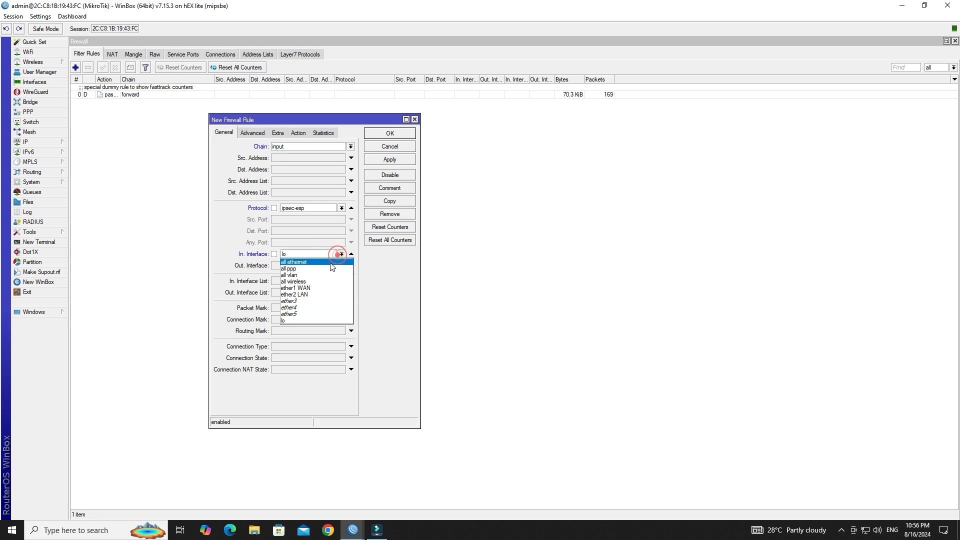
click(319, 288)
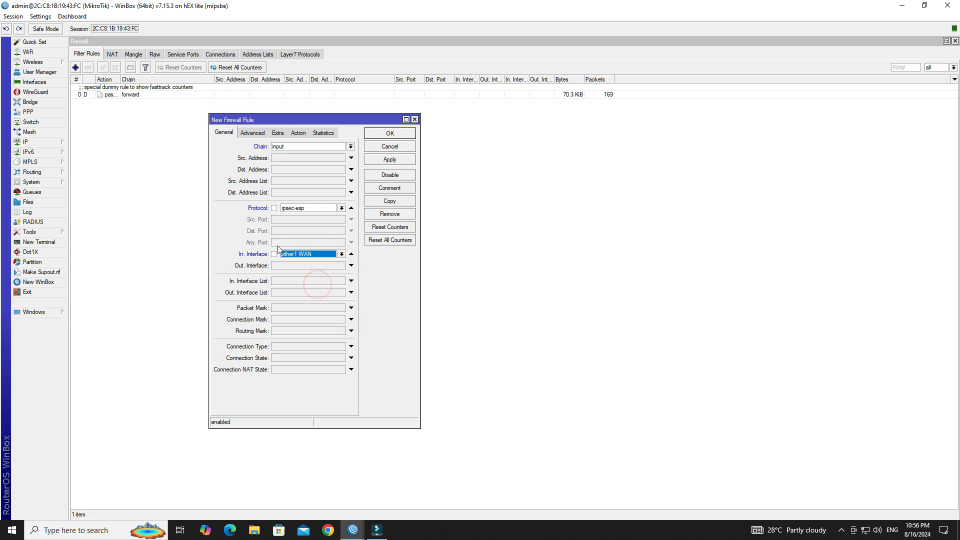
Step: Accept the traffic, comment the rule 'Allowed L2TP Over IPsec', and apply it
click(299, 136)
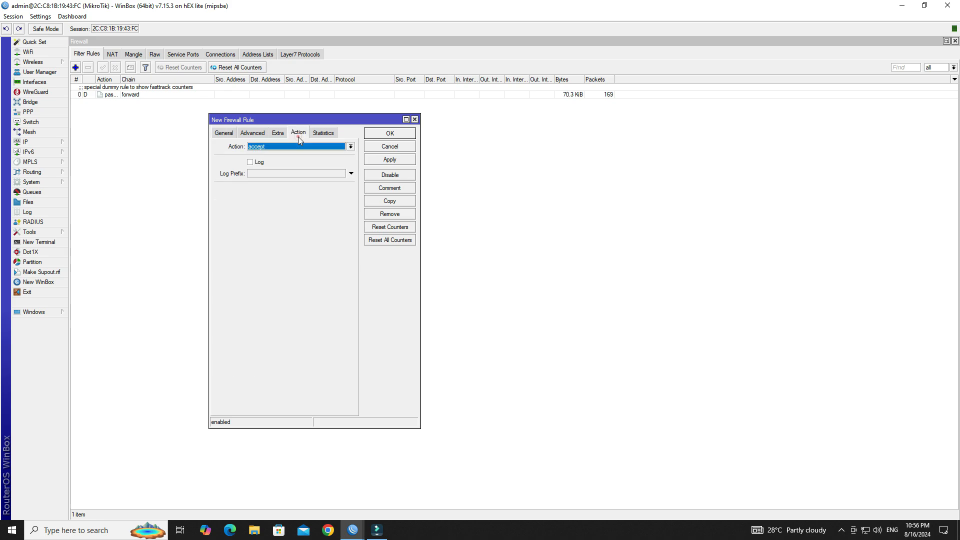
click(378, 189)
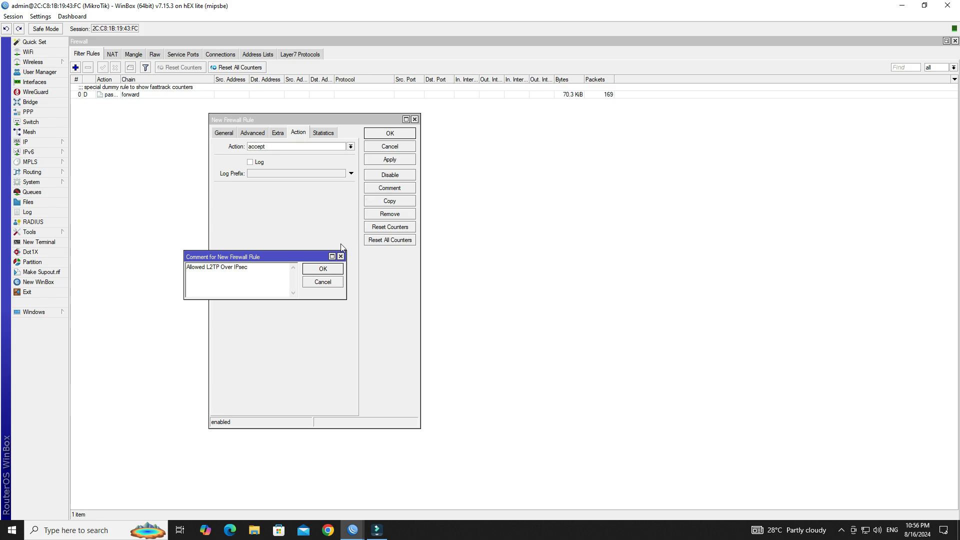
click(326, 269)
click(379, 173)
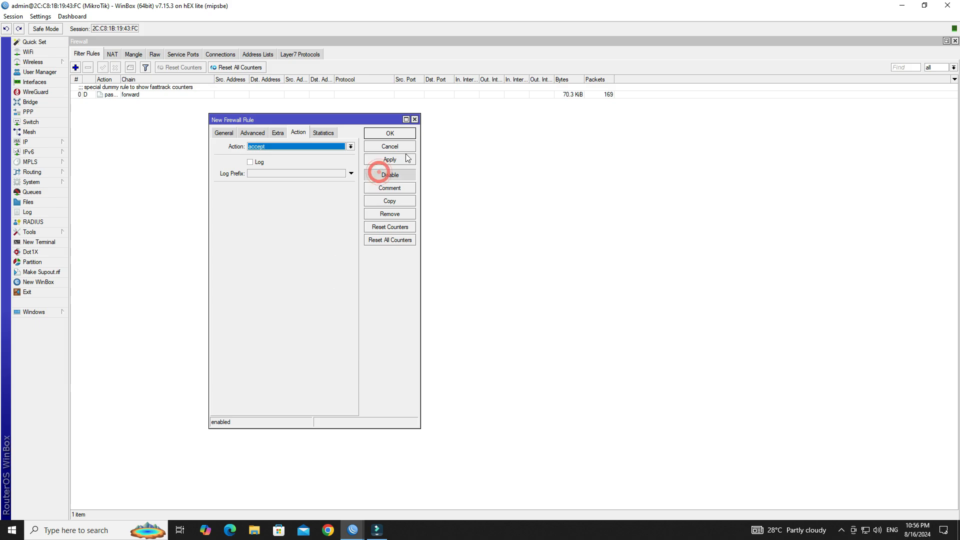
click(403, 159)
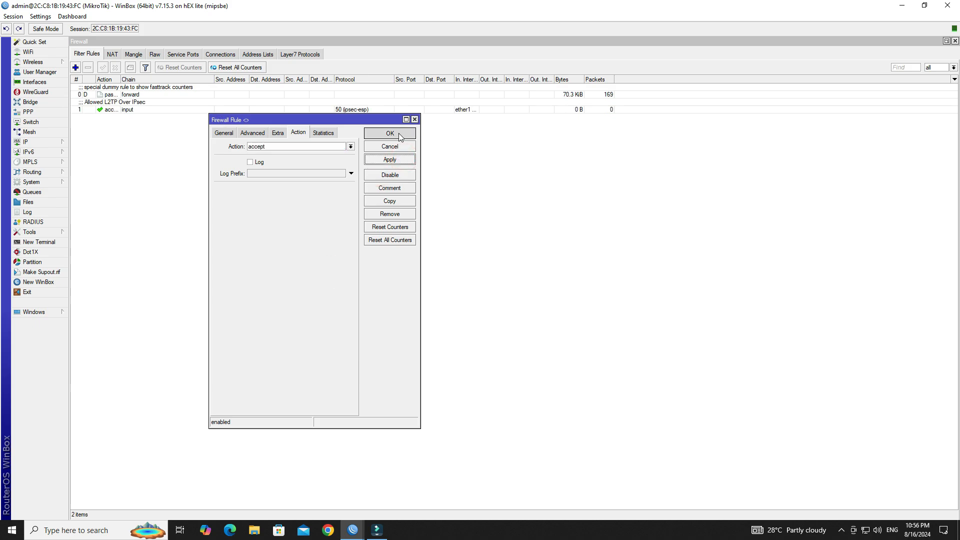
click(400, 134)
click(145, 108)
Step: Start a second new filter rule on the input chain
click(147, 145)
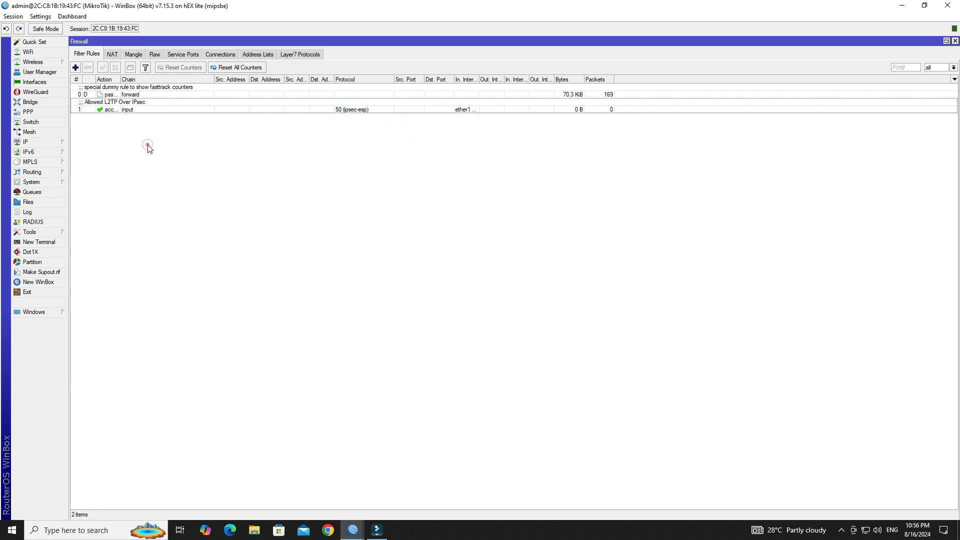
click(75, 67)
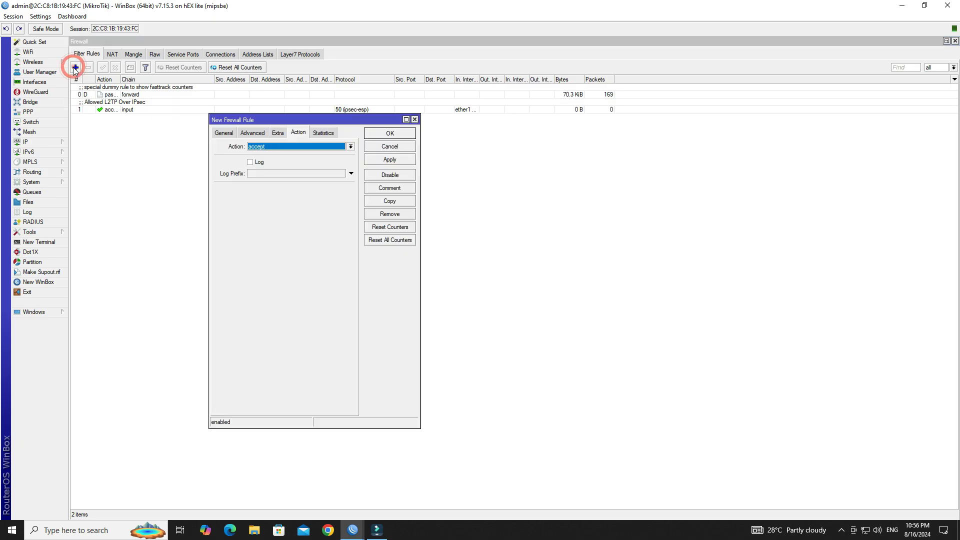
click(224, 132)
click(350, 147)
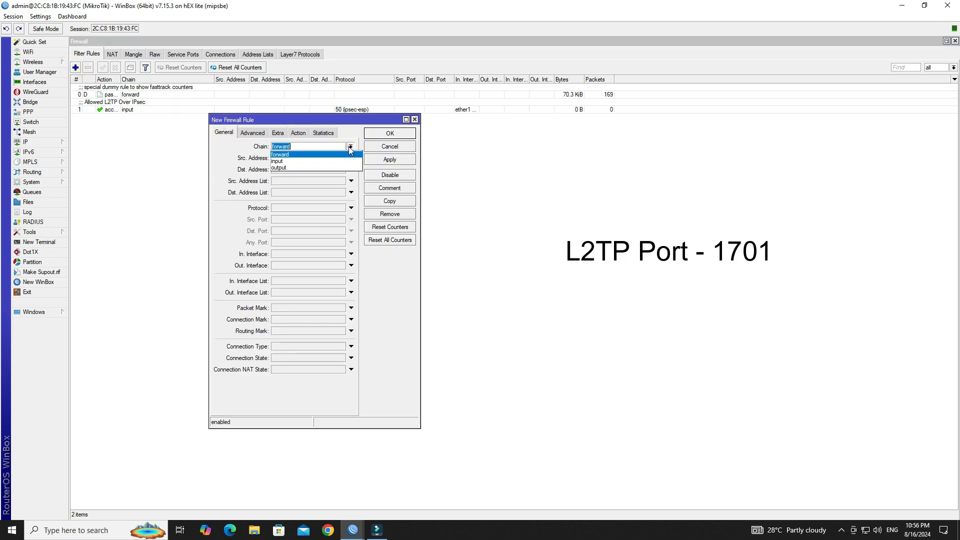
click(339, 161)
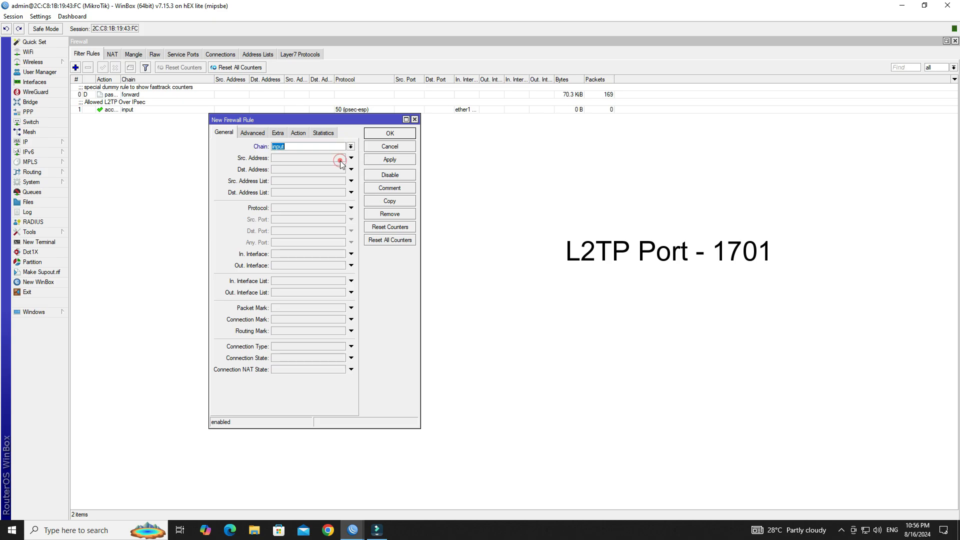
Step: Match UDP destination port 1701 arriving on ether1 WAN
click(320, 207)
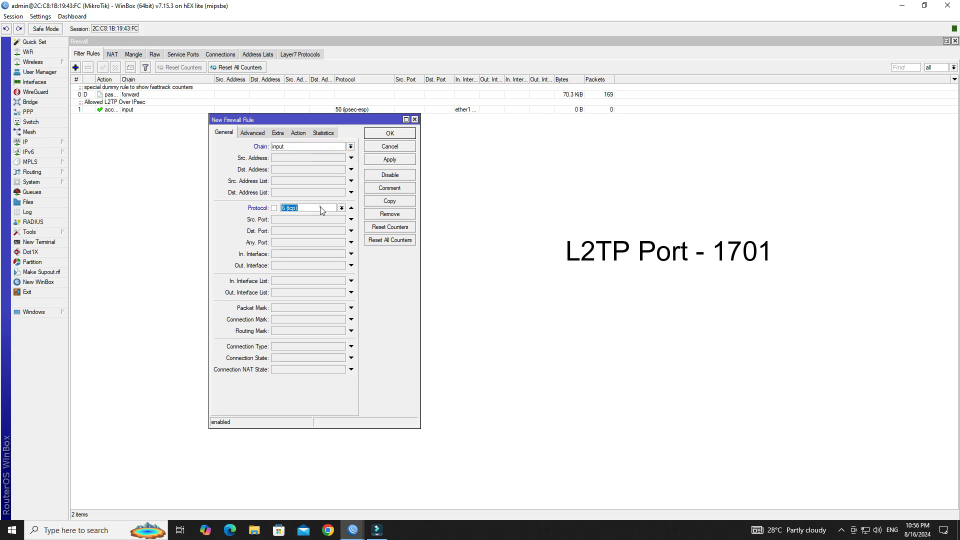
click(341, 208)
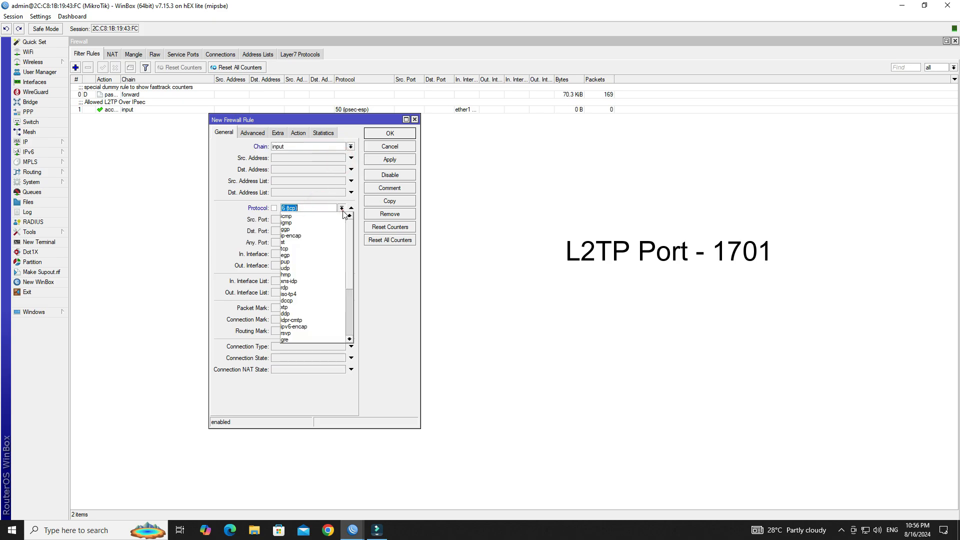
click(322, 269)
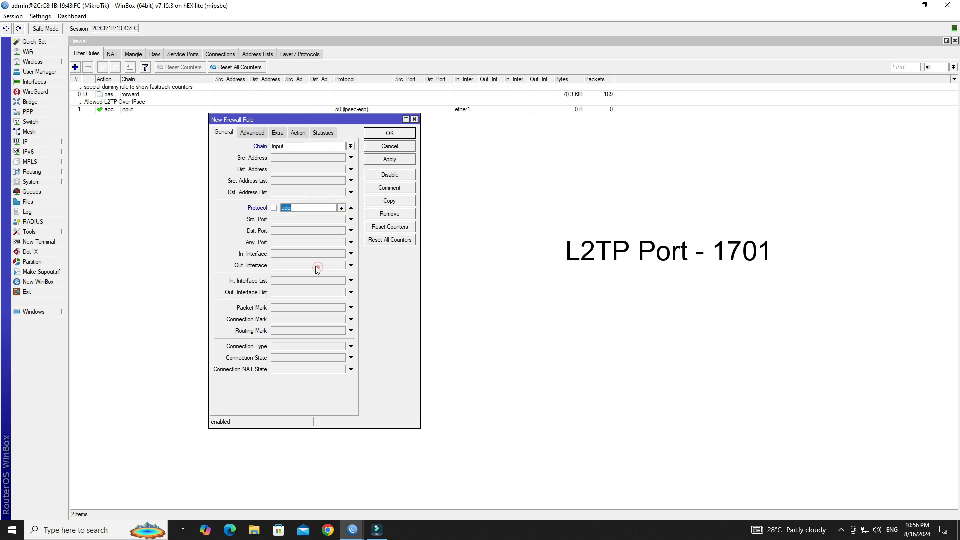
click(299, 233)
double_click(309, 233)
click(341, 254)
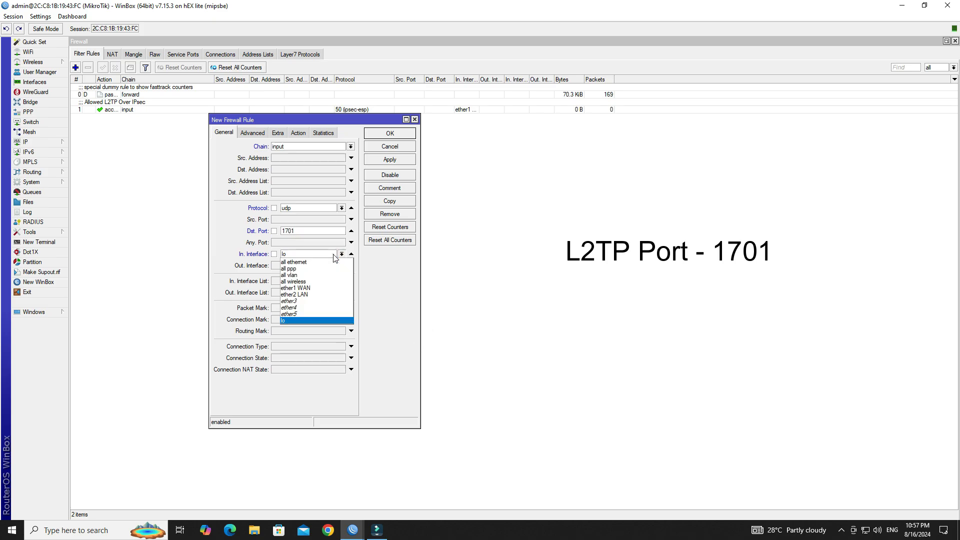
click(323, 289)
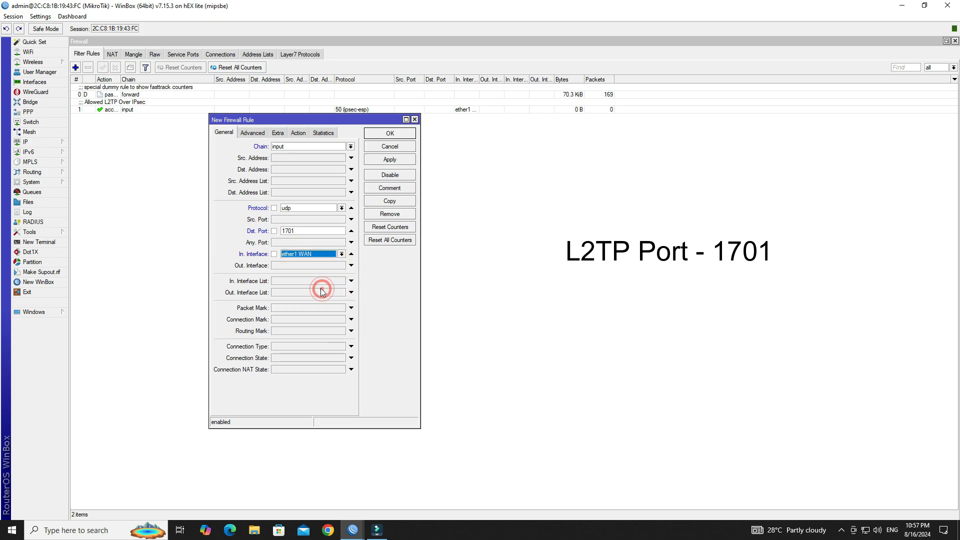
Step: Comment the rule 'Allow L2TP' and save it to the firewall
click(299, 133)
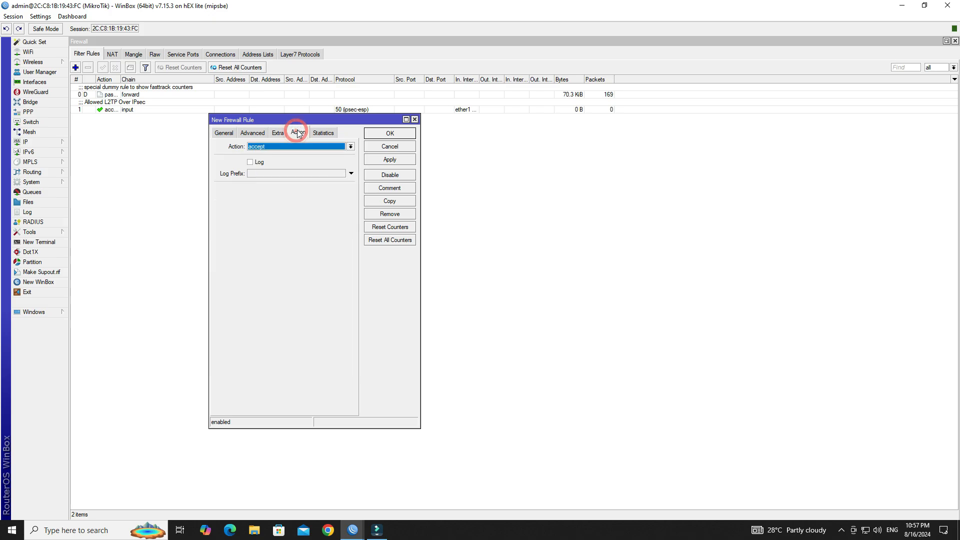
click(393, 189)
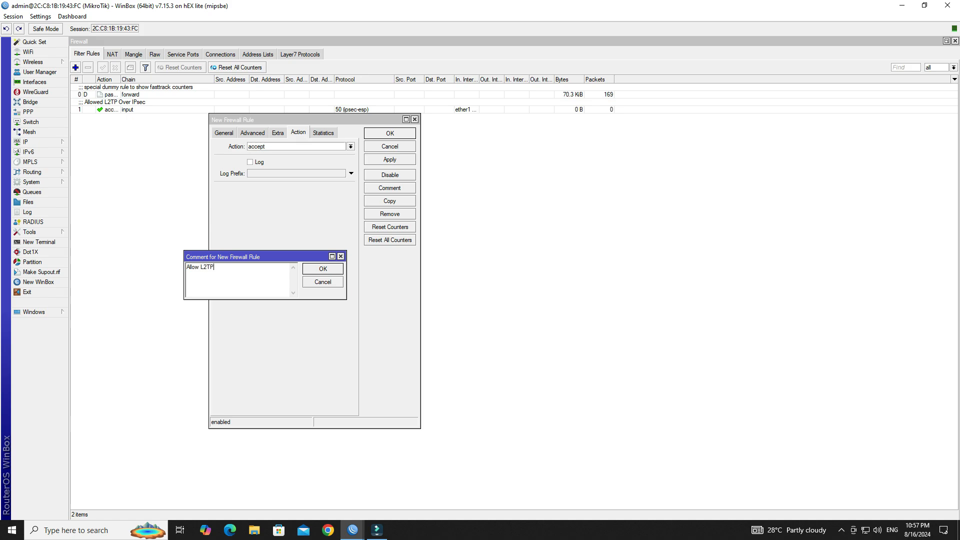
click(329, 273)
click(390, 159)
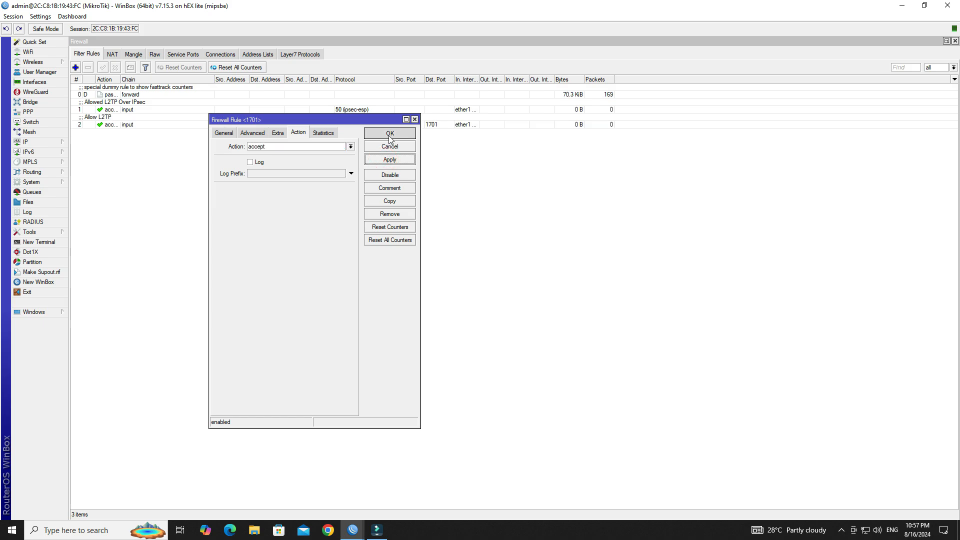
click(390, 133)
click(103, 125)
click(155, 207)
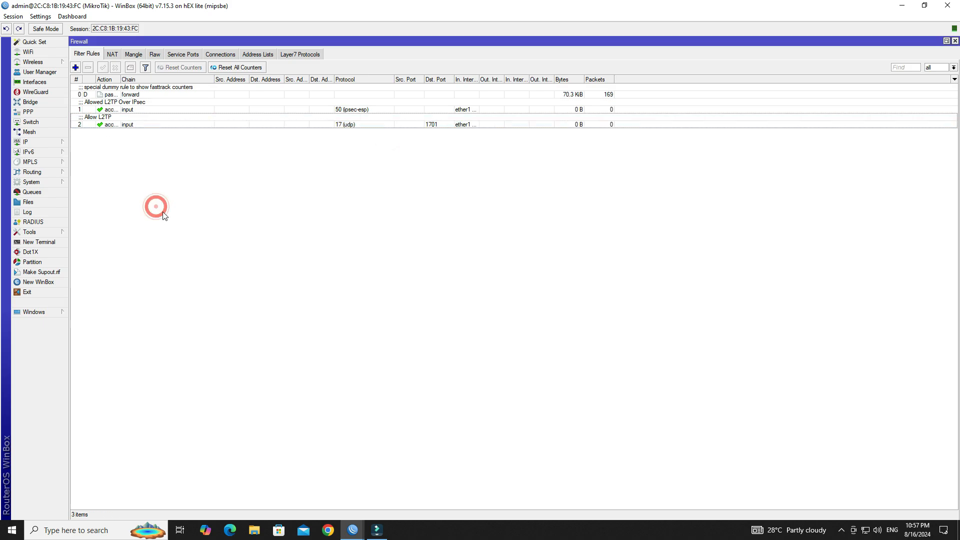
Step: Start a third filter rule on the input chain
click(75, 67)
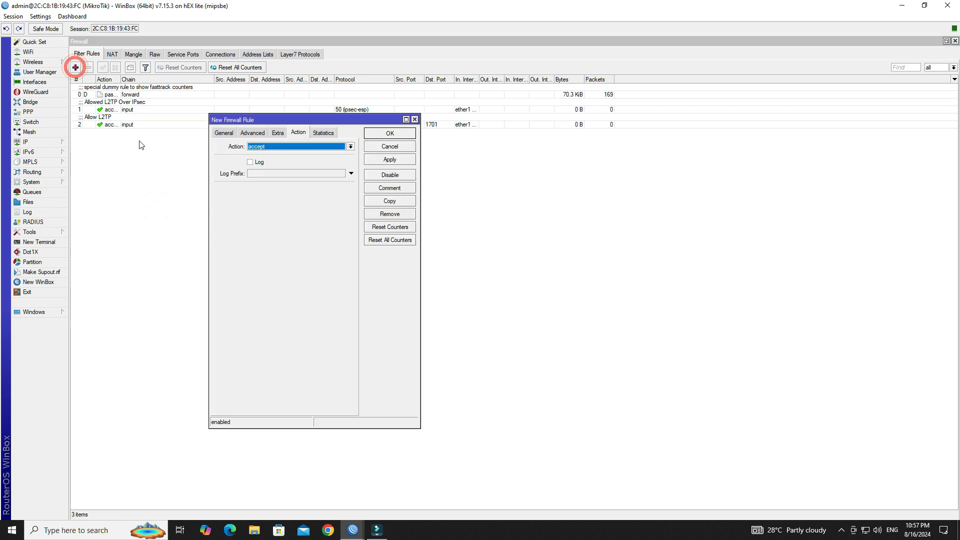
click(220, 133)
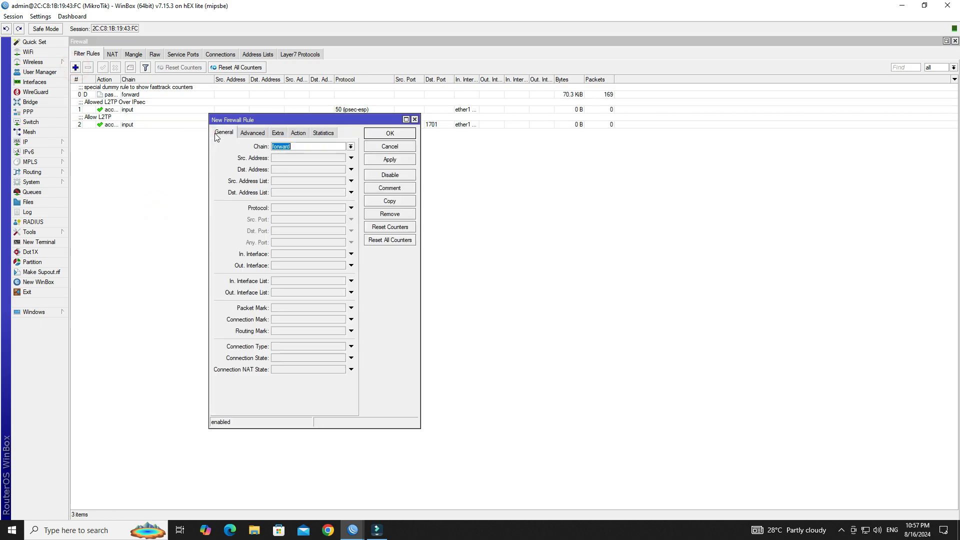
click(351, 146)
click(338, 159)
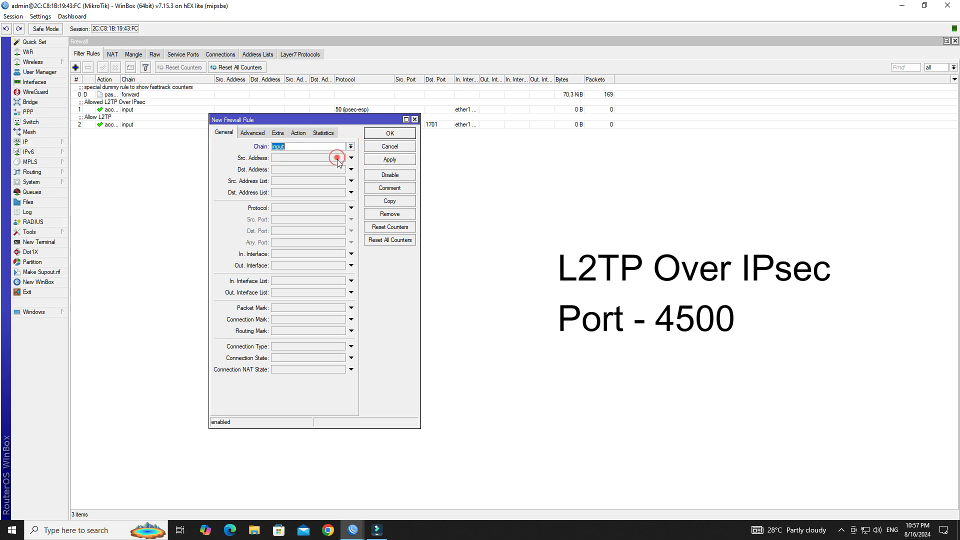
Step: Match UDP destination port 4500 arriving on ether1 WAN
click(309, 207)
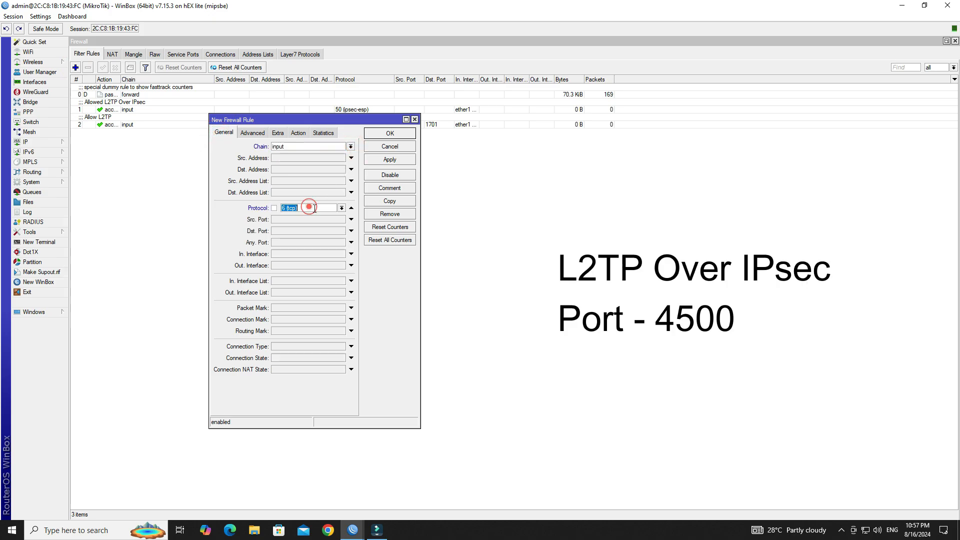
click(339, 207)
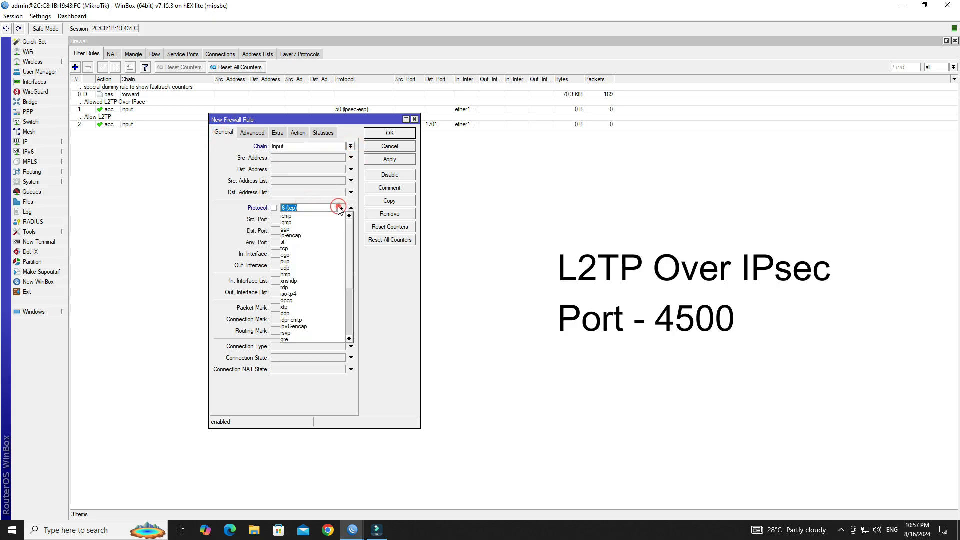
click(309, 266)
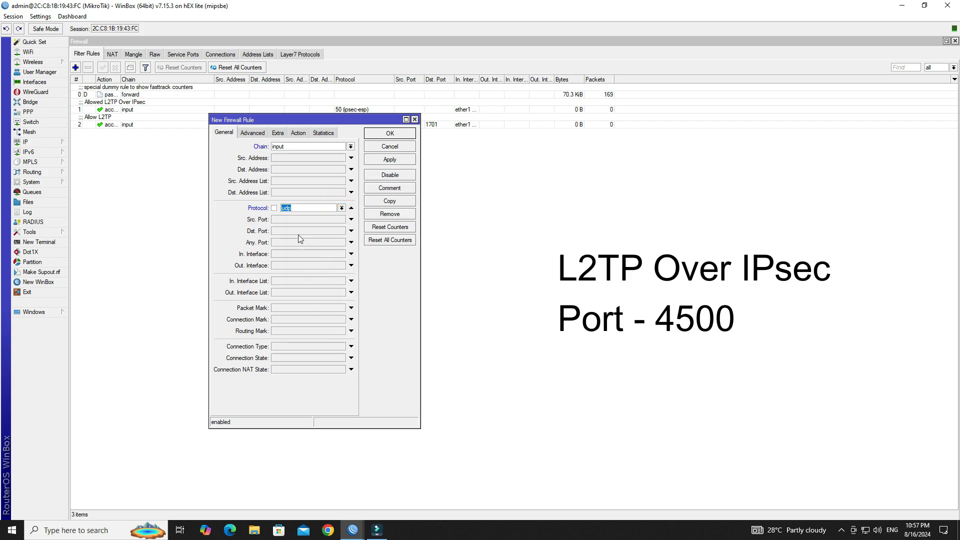
click(297, 231)
click(304, 232)
click(310, 233)
click(315, 256)
click(308, 254)
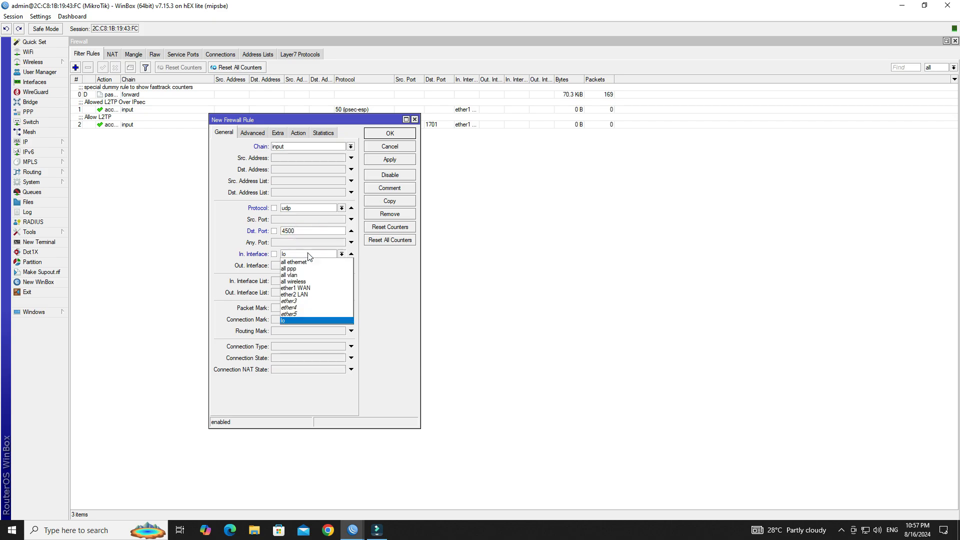
click(317, 288)
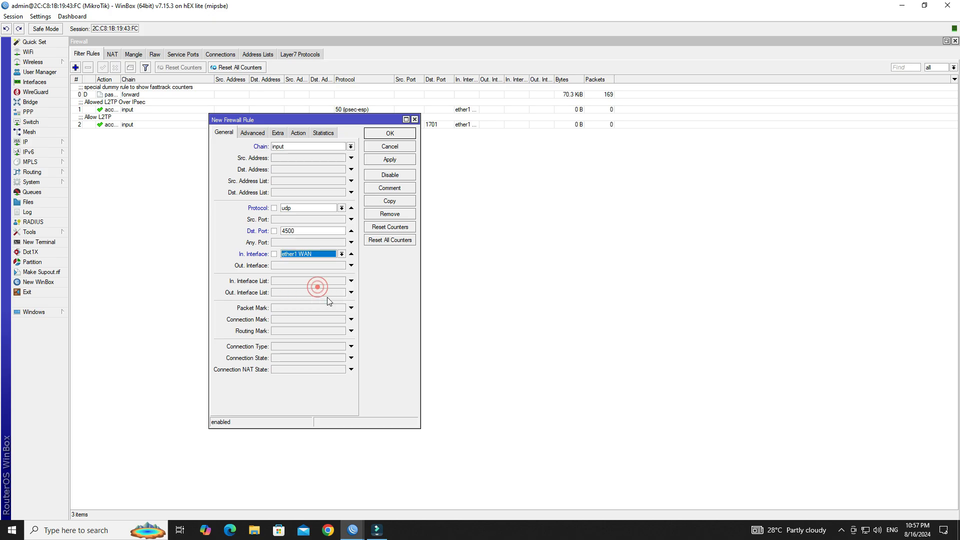
Step: Comment the rule 'Allow L2TP 4500/UDP' and save it
click(305, 134)
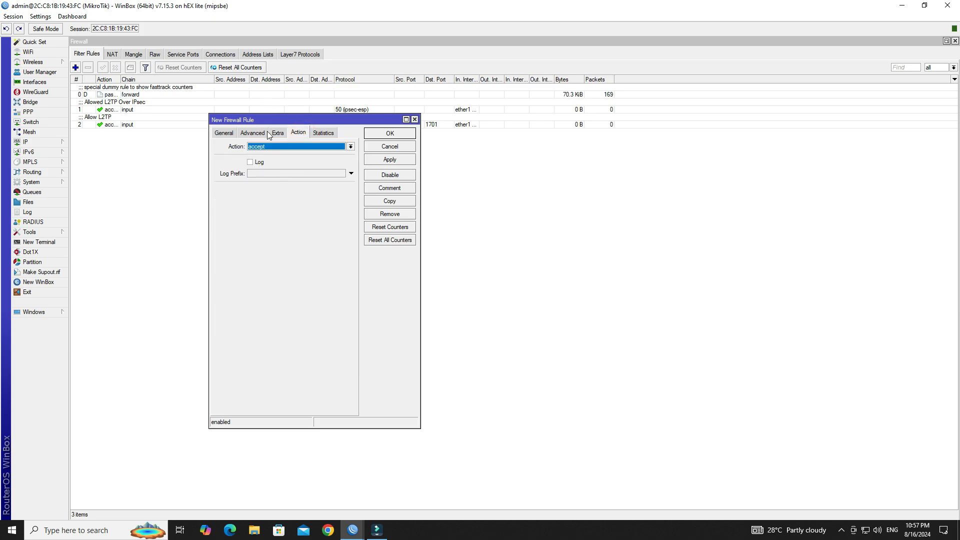
click(401, 190)
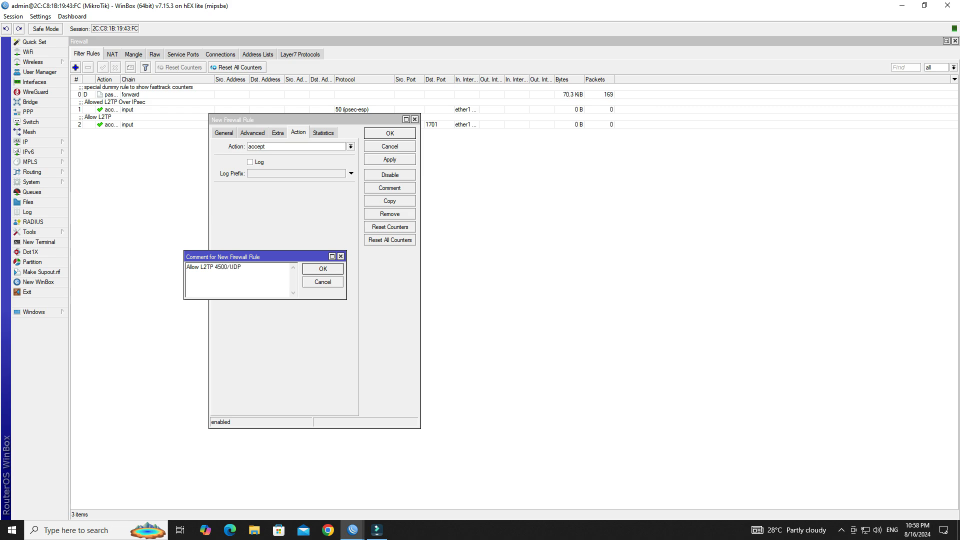
click(323, 269)
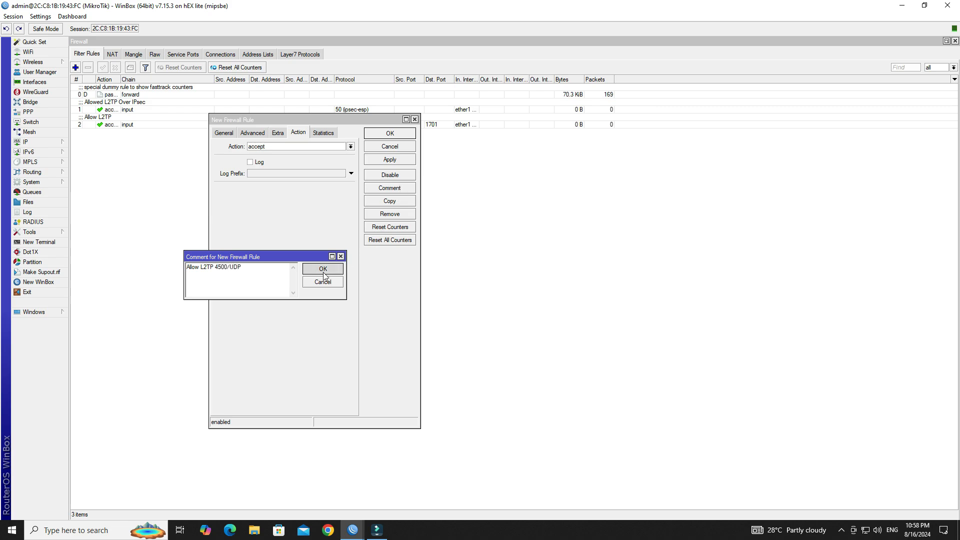
click(384, 159)
click(389, 133)
click(235, 224)
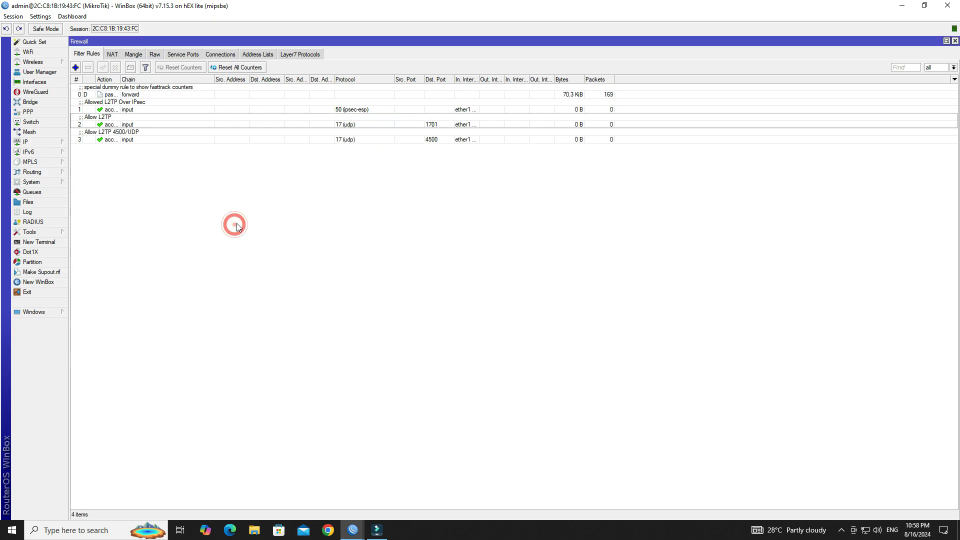
click(75, 68)
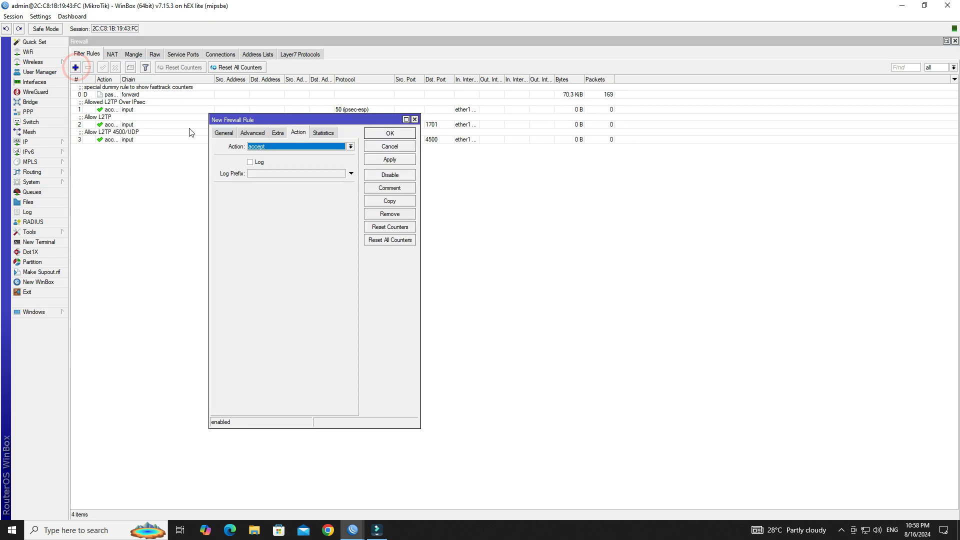
Step: Set the new rule to input chain, UDP destination port 500, arriving on ether1 WAN
click(223, 134)
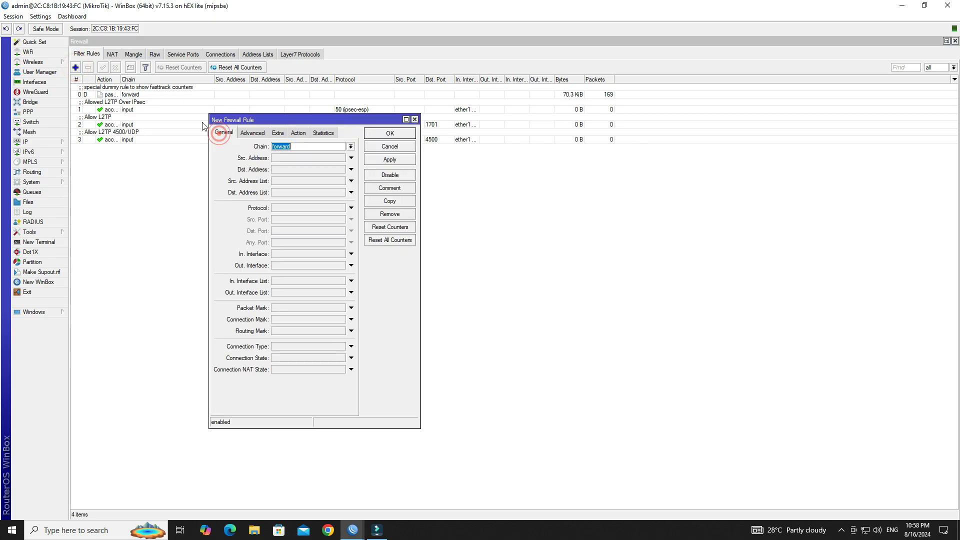
click(350, 147)
click(334, 161)
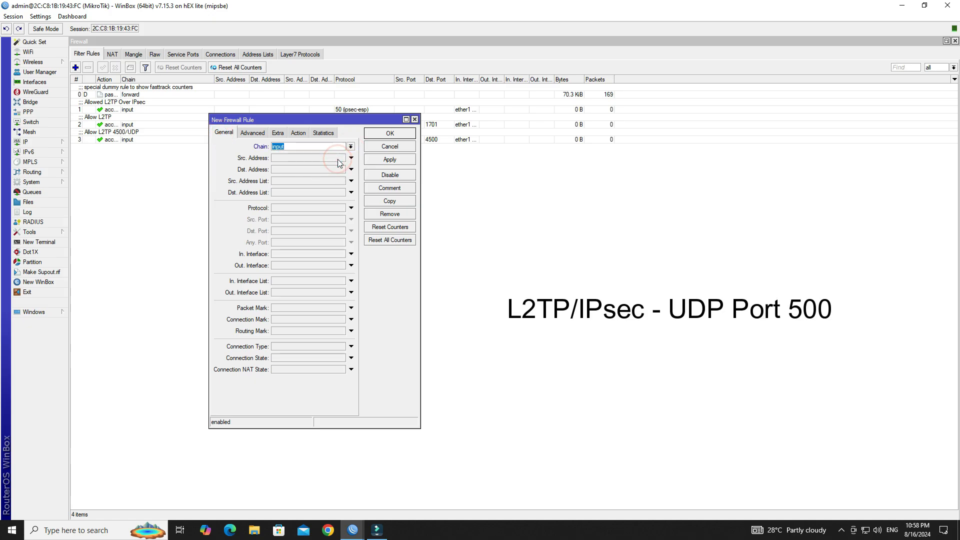
click(317, 208)
click(342, 208)
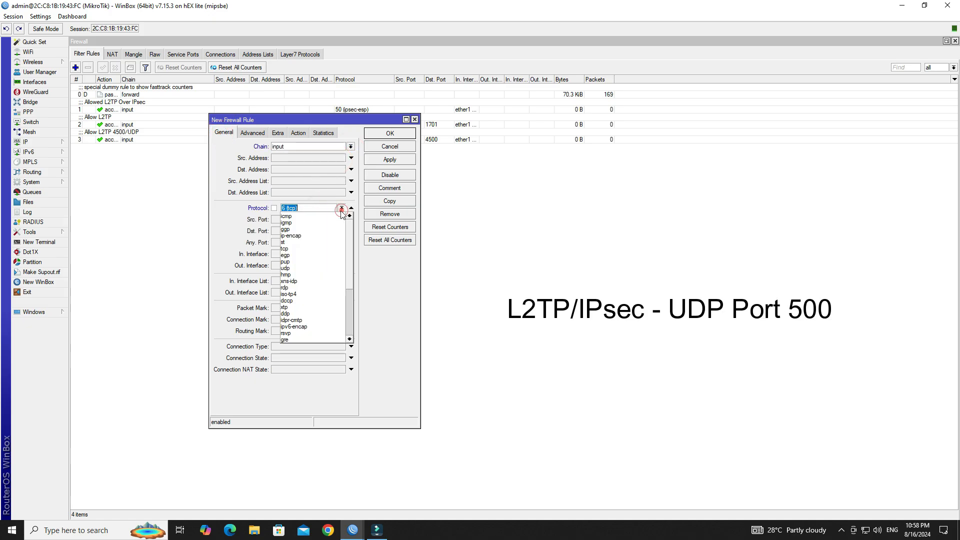
click(318, 268)
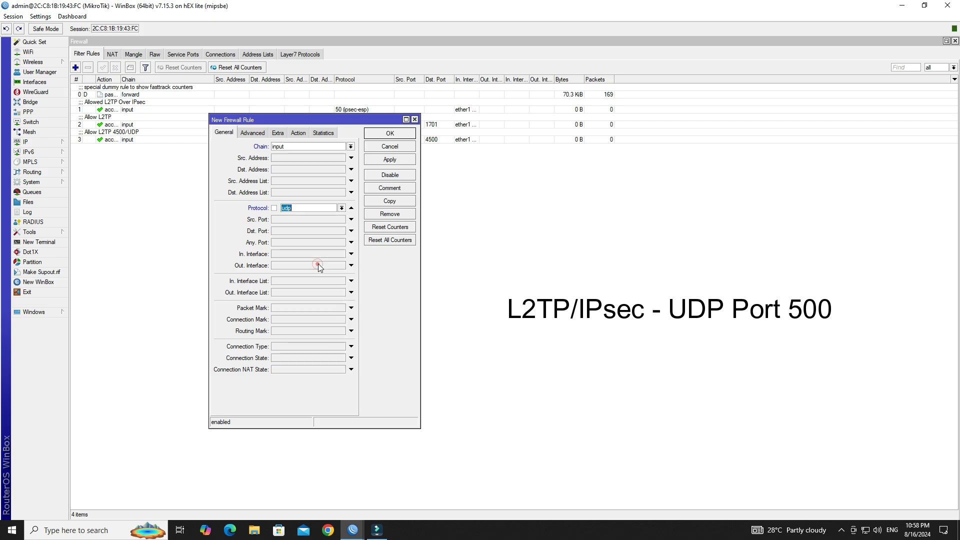
click(298, 231)
click(308, 254)
click(308, 253)
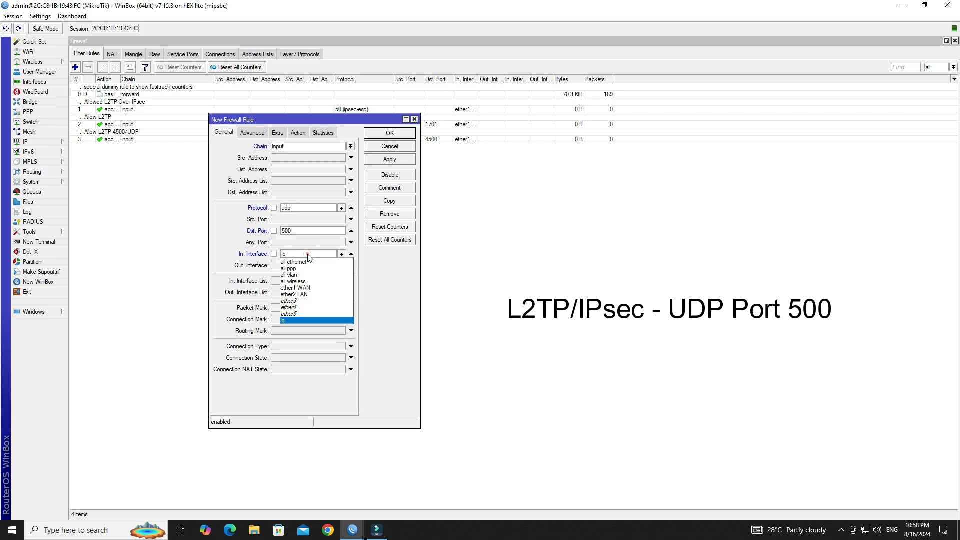
click(316, 293)
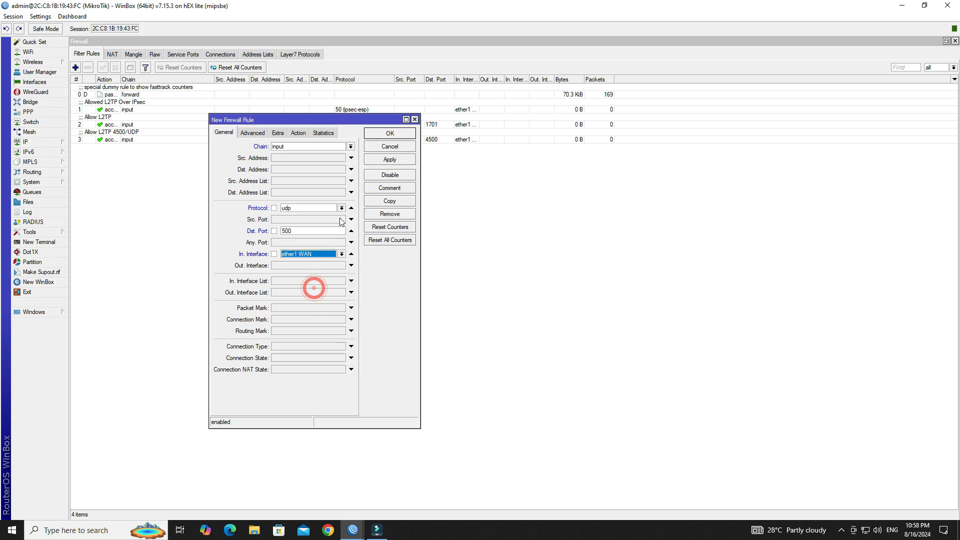
Step: Comment the rule 'Allow L2TP 500/UDP' and save it
click(298, 133)
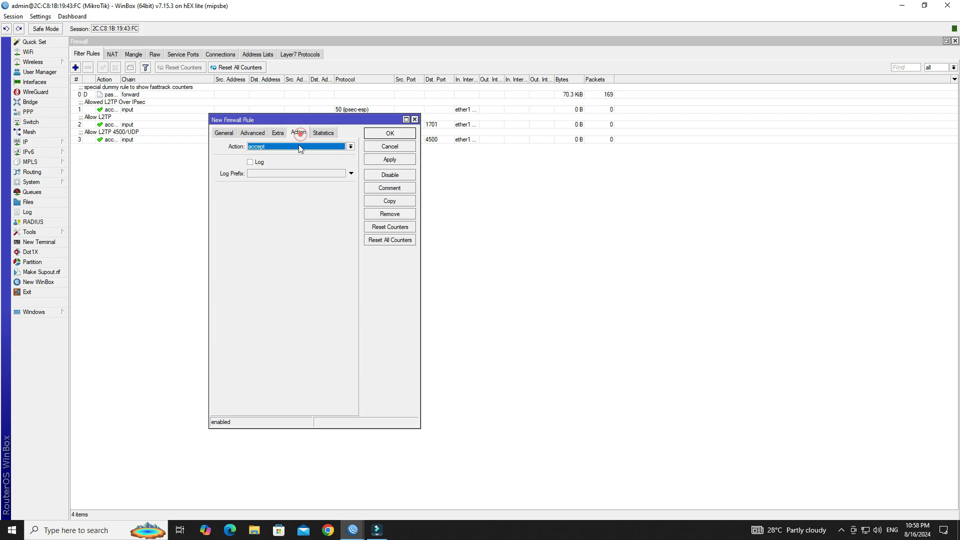
click(388, 191)
text(Allow L2TP 500/UDP)
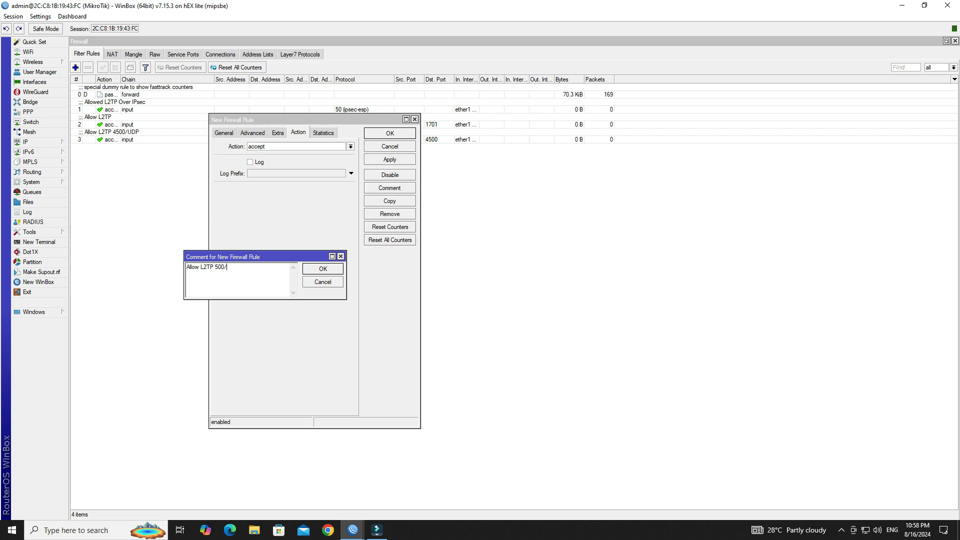
click(322, 268)
click(386, 160)
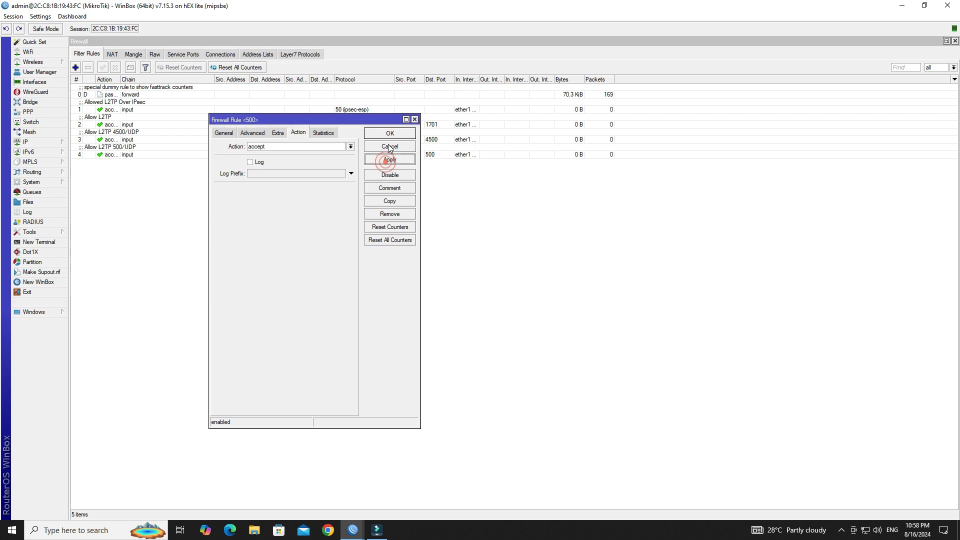
click(390, 134)
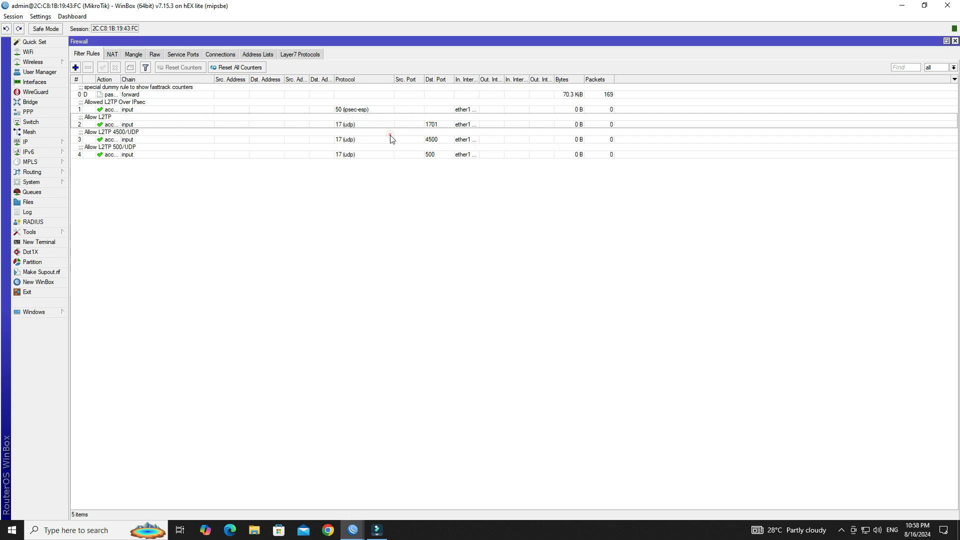
Step: Review the four rules, widen the In. Interface column, and close the firewall list
click(352, 110)
click(353, 125)
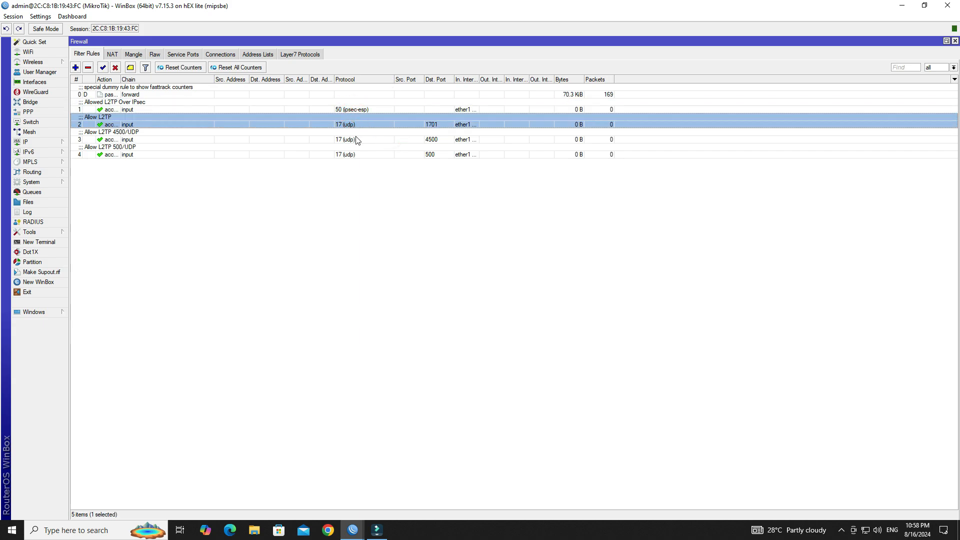
click(355, 137)
click(356, 155)
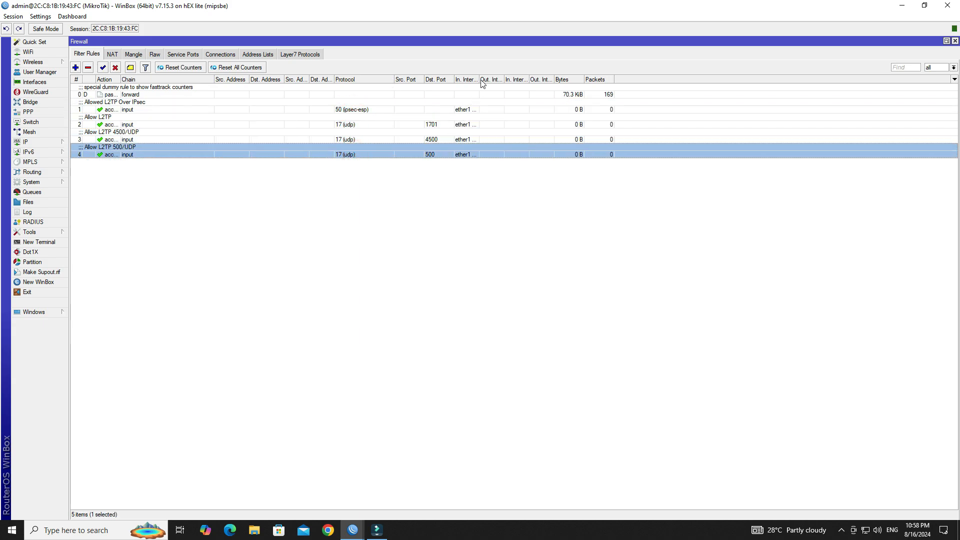
drag(478, 78, 515, 78)
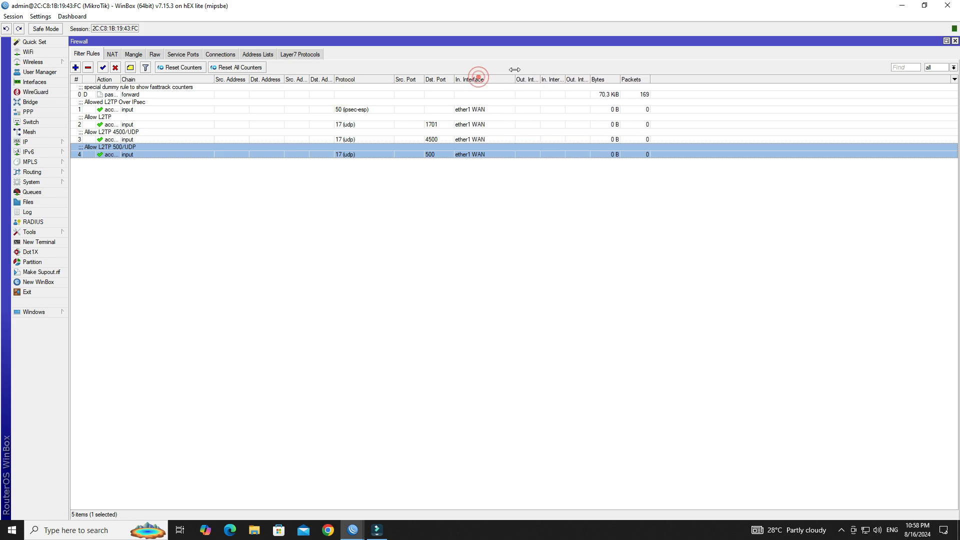
click(507, 239)
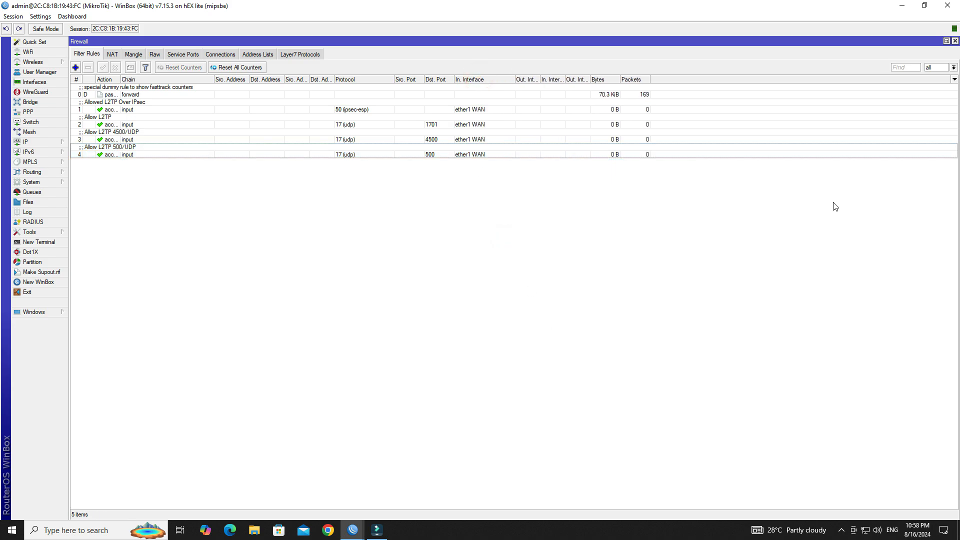
click(955, 41)
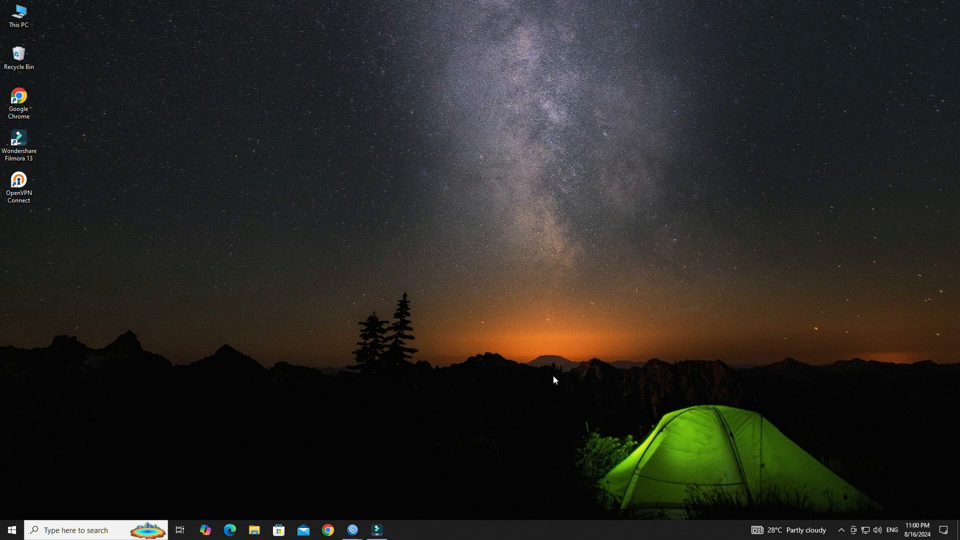
Step: Restore the hEX lite session window and place it beside the VPN server router's session
mouse_move(353, 529)
click(413, 485)
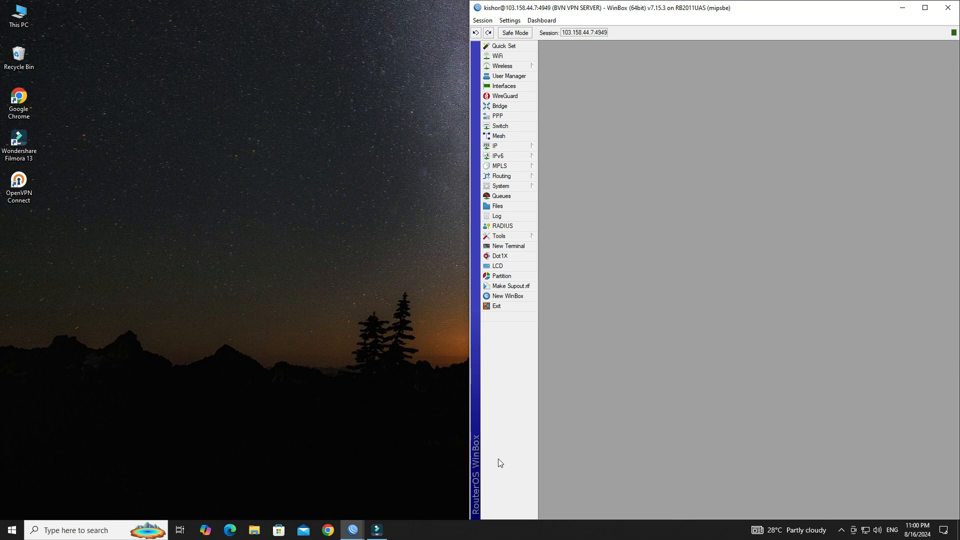
mouse_move(352, 530)
click(345, 499)
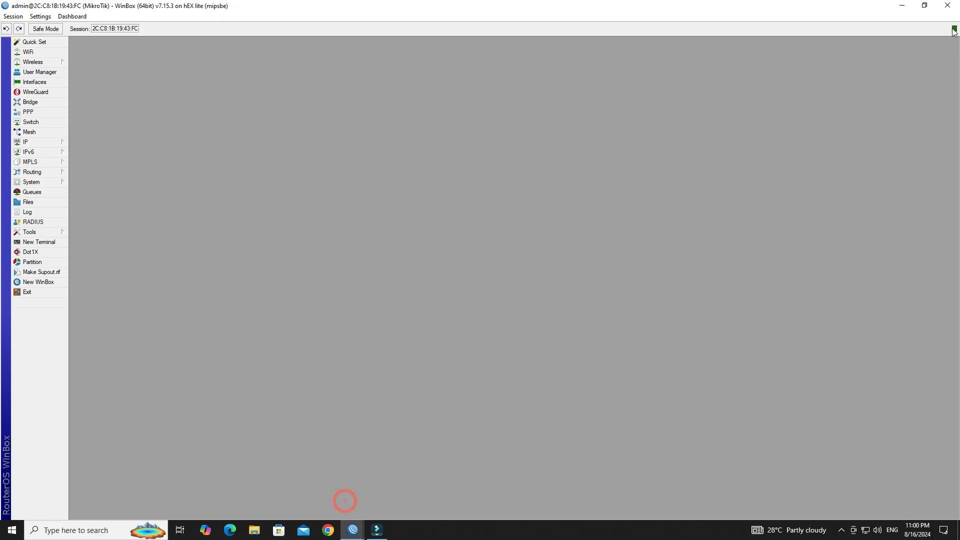
click(924, 5)
click(694, 234)
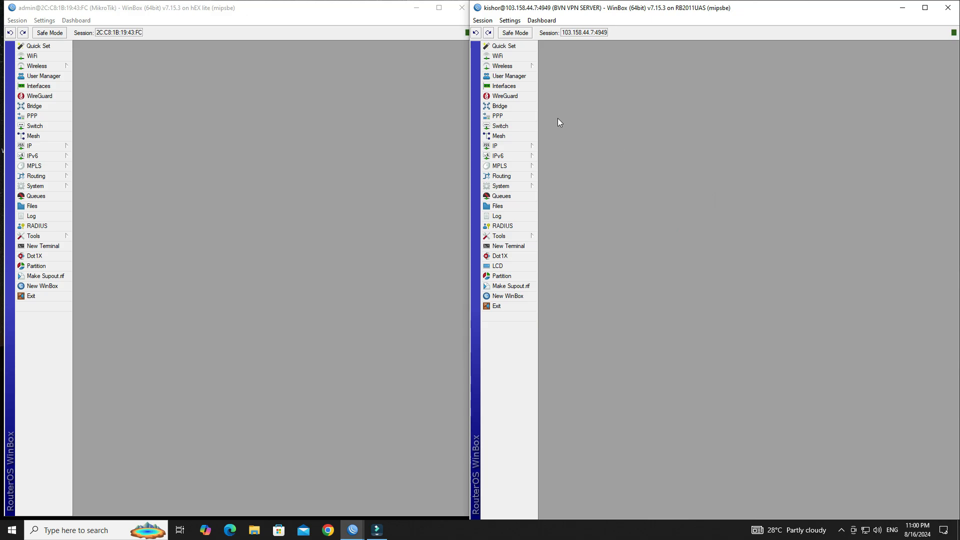
Step: Add a new L2TP Client interface on the RB2011 and name it 'Client to Main Office'
click(510, 89)
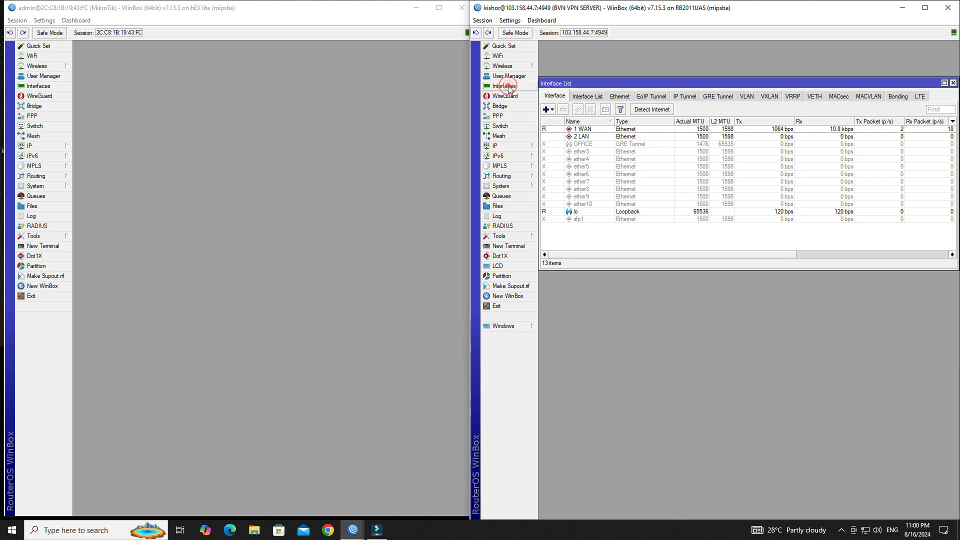
click(552, 110)
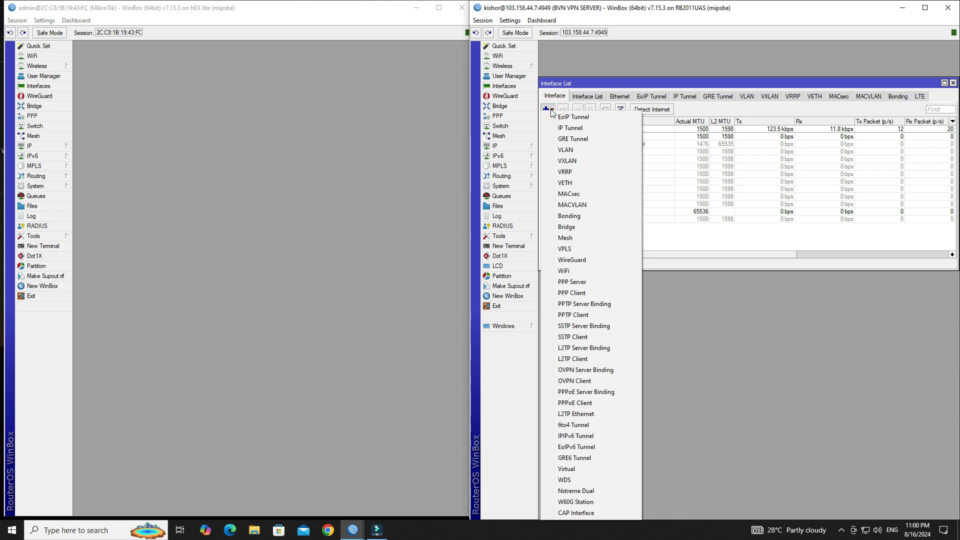
click(617, 358)
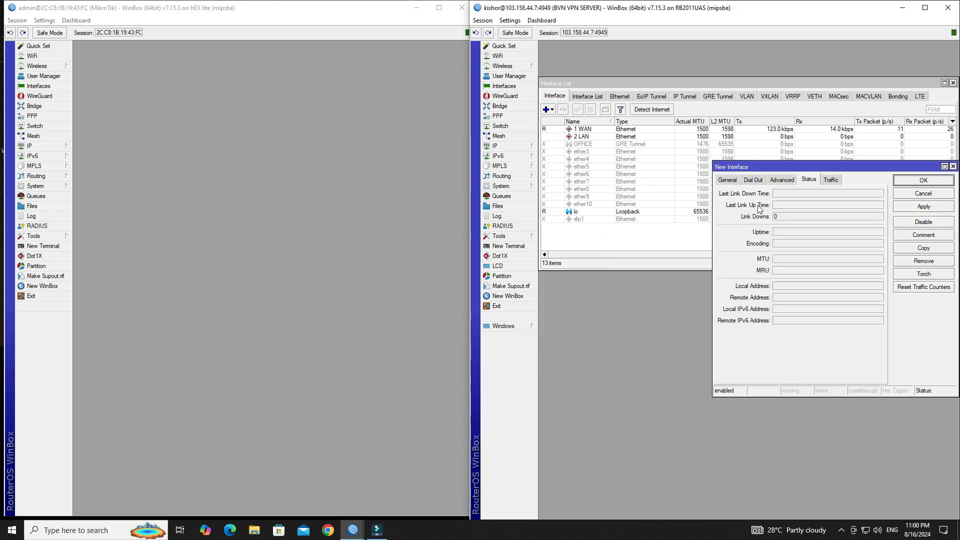
drag(762, 167, 621, 140)
click(639, 156)
click(615, 156)
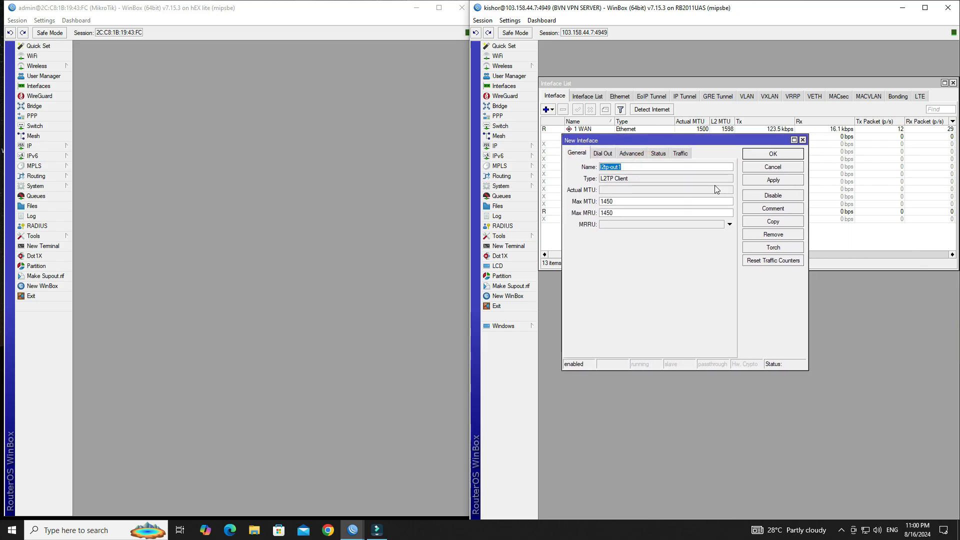
text(Client)
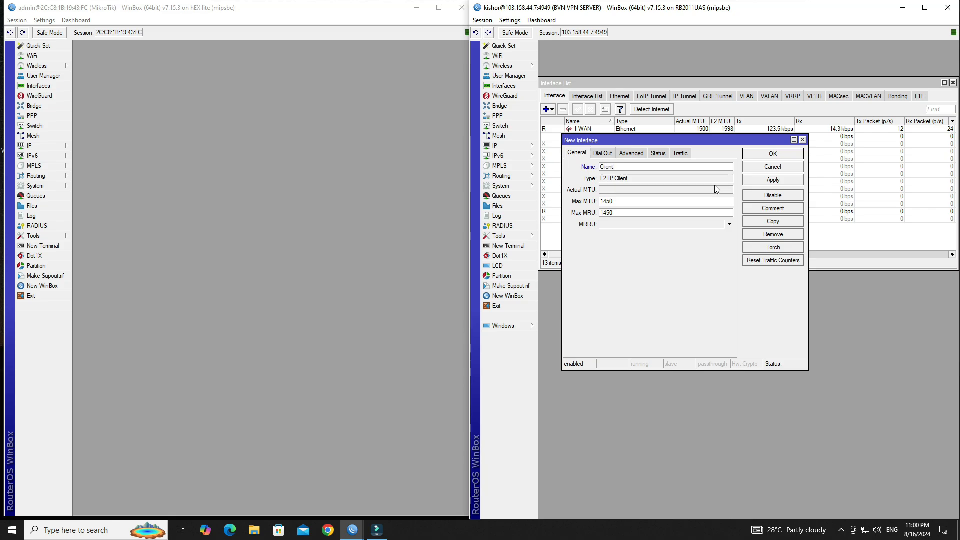
text( to Main Office)
Step: Set Connect To to 103.158.44.222, the hEX lite's WAN address from its IP address list
click(603, 153)
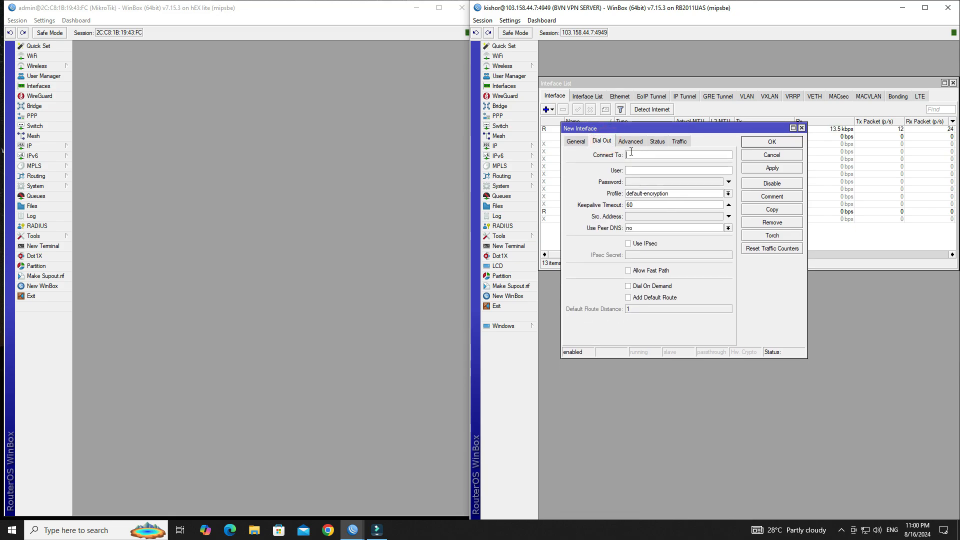
click(41, 149)
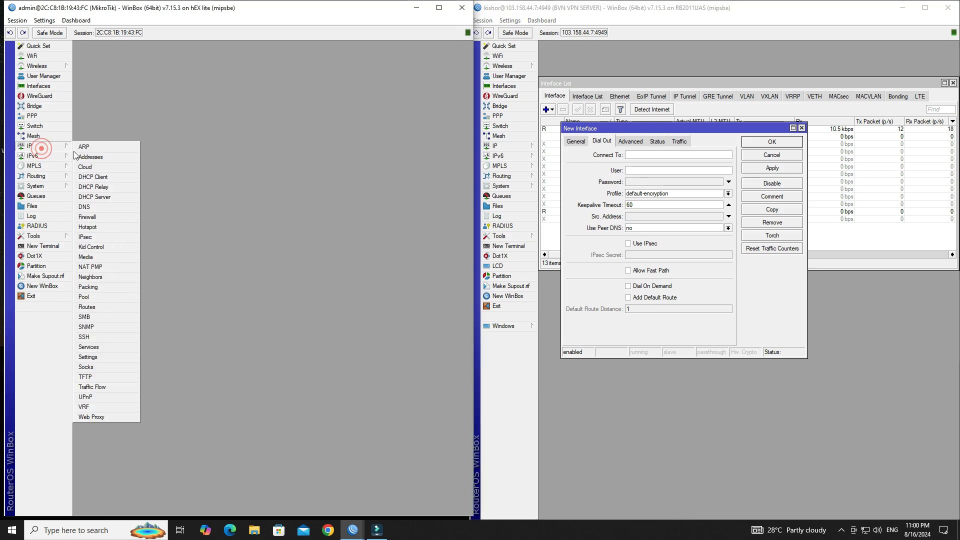
click(83, 156)
double_click(307, 176)
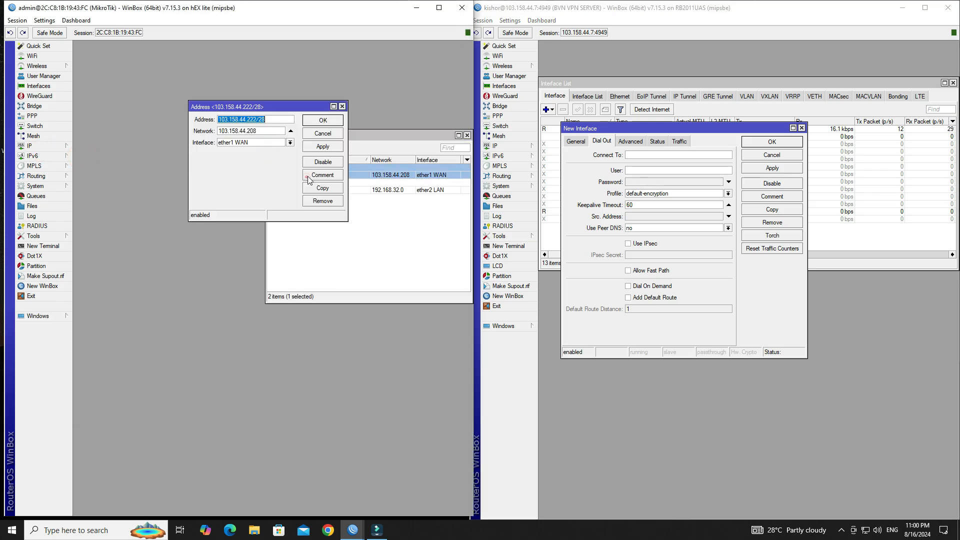
click(250, 120)
drag(261, 119, 218, 120)
click(323, 134)
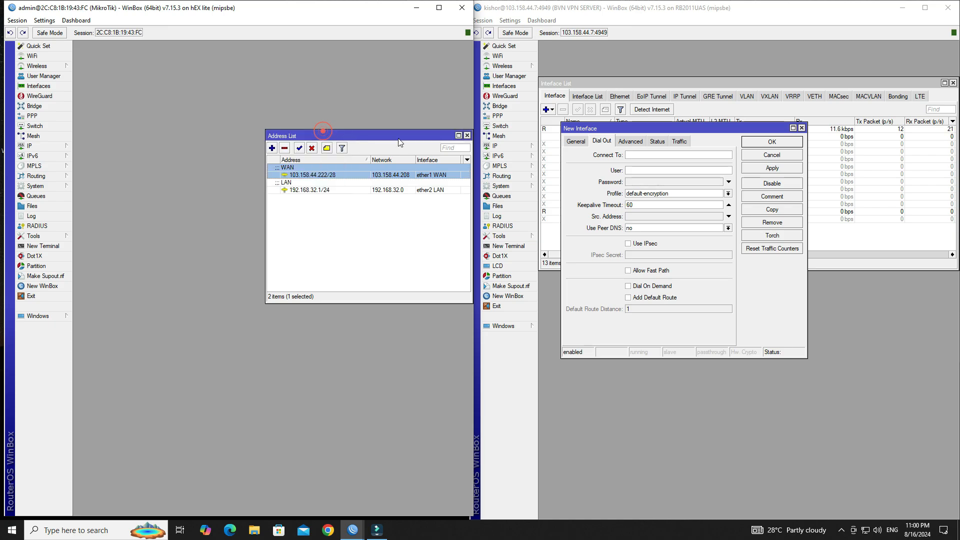
click(467, 135)
click(658, 155)
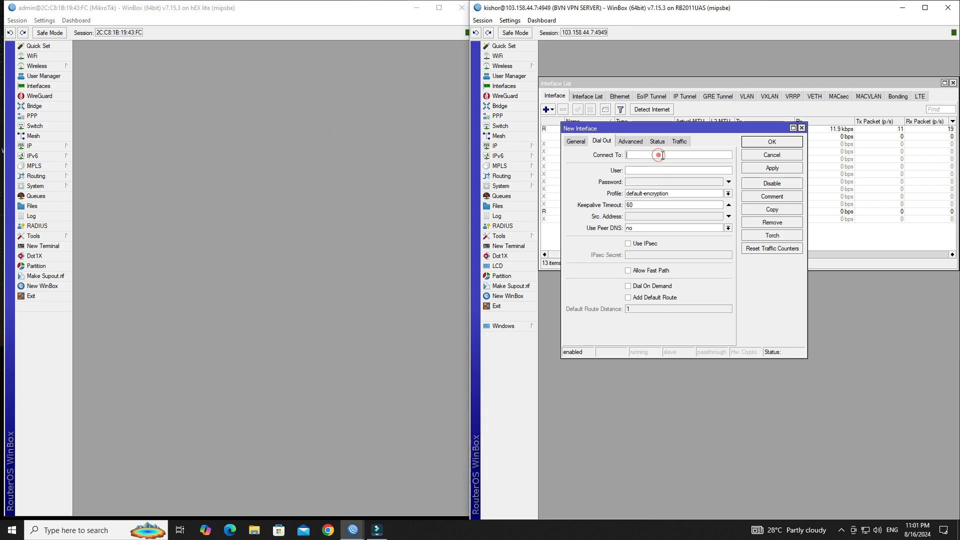
text(103.158.44.222)
Step: Enter the user name and password from the hEX lite's L2TP PPP secret
click(650, 169)
click(48, 146)
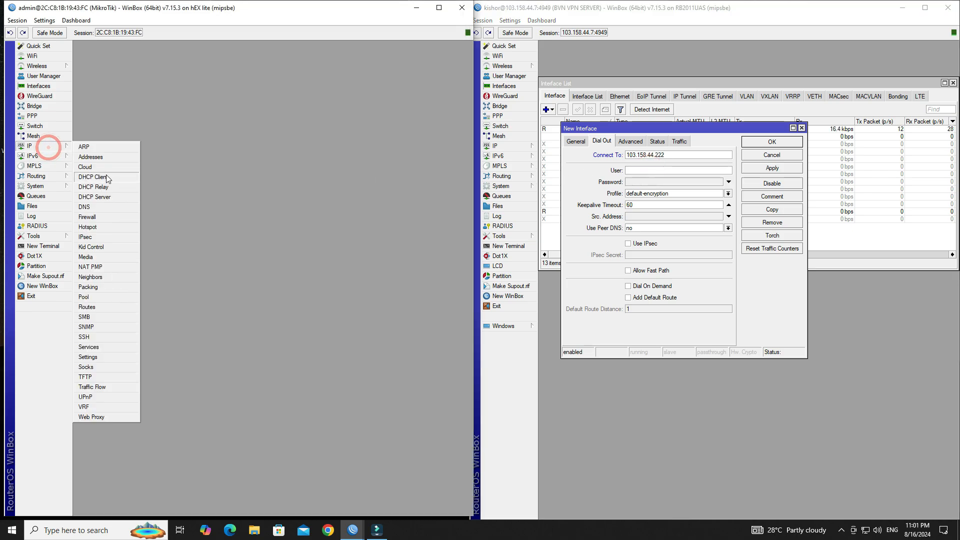
click(32, 115)
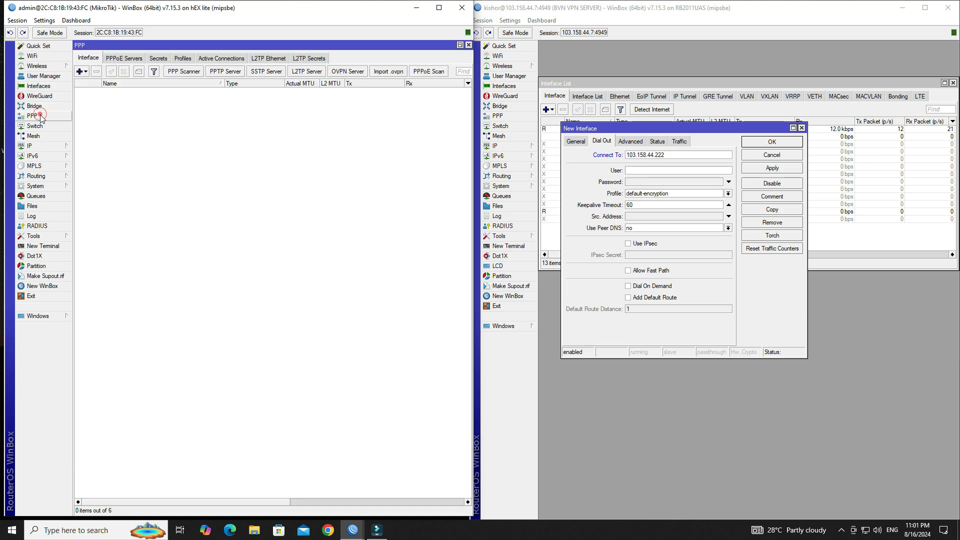
click(158, 58)
click(125, 90)
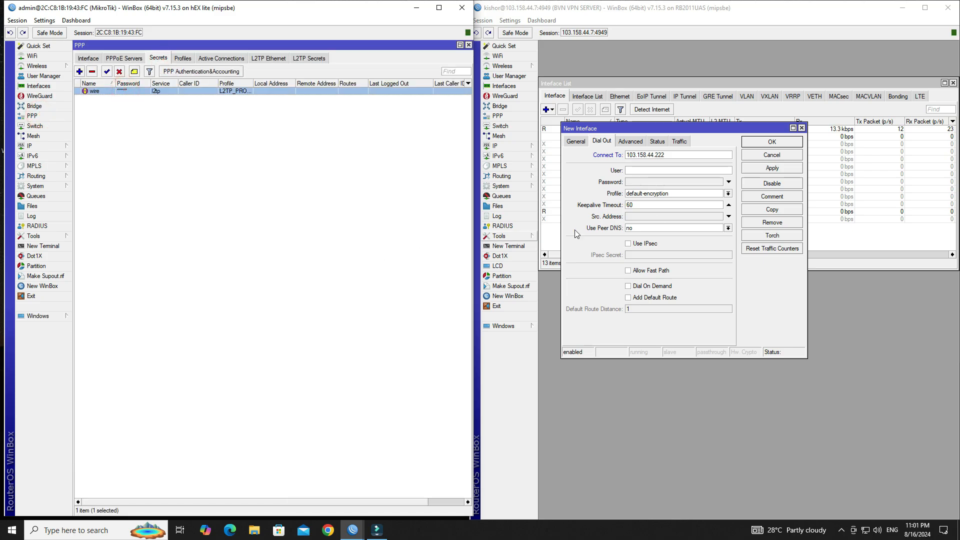
click(678, 171)
text(wire)
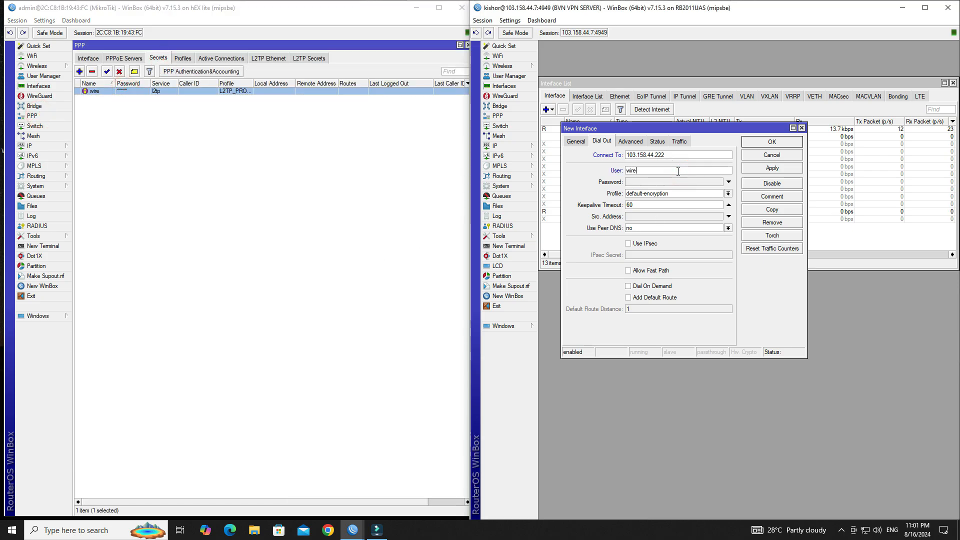
key(Tab)
text(**)
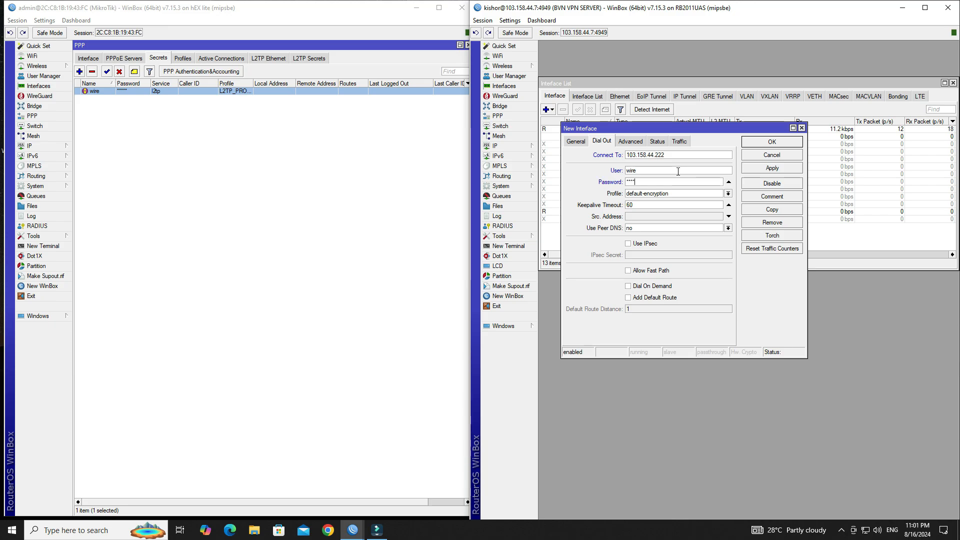
text(**)
Step: Enable Use IPsec and enter the IPsec secret
click(628, 243)
click(633, 255)
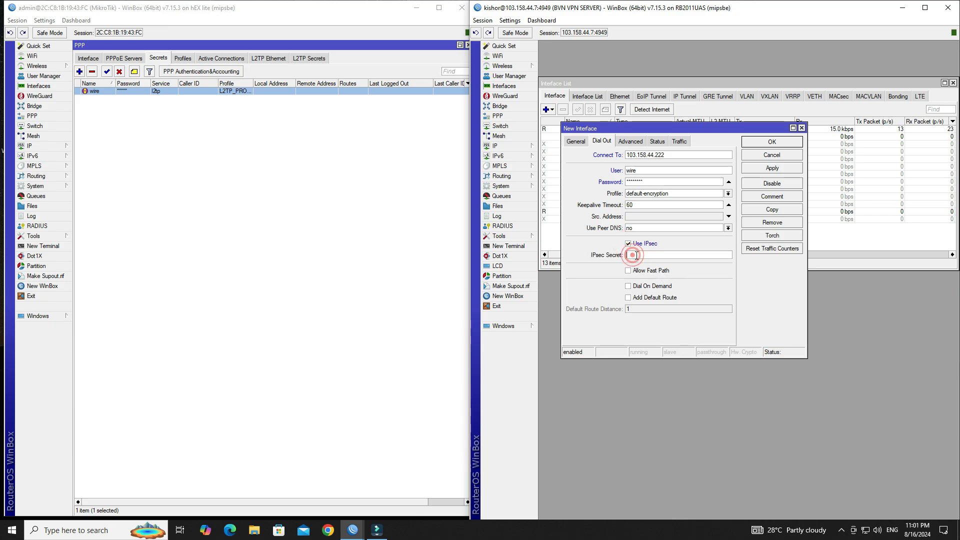
text(12345678)
Step: Review the Advanced settings, then confirm on Status the tunnel is up with 10.0.0.2 and 10.0.0.1
click(629, 144)
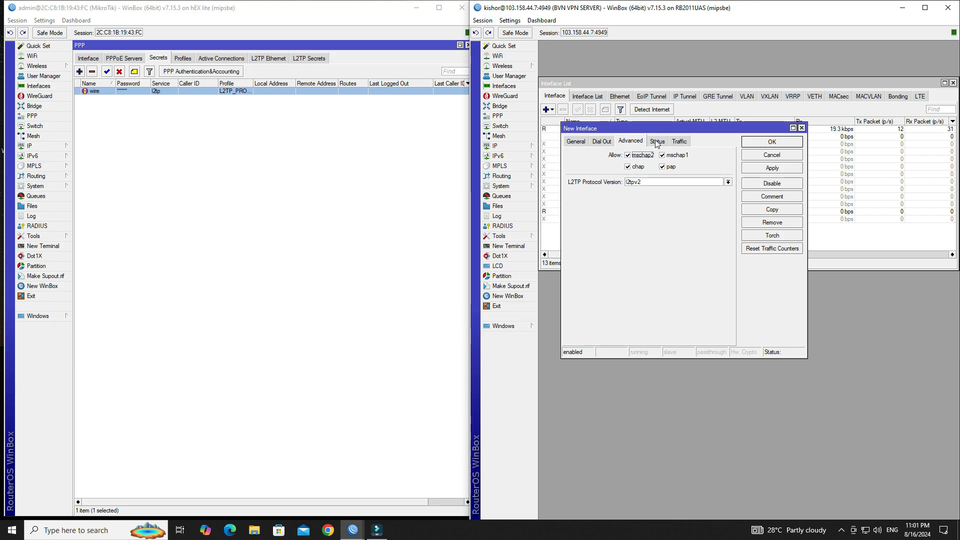
drag(657, 132, 640, 133)
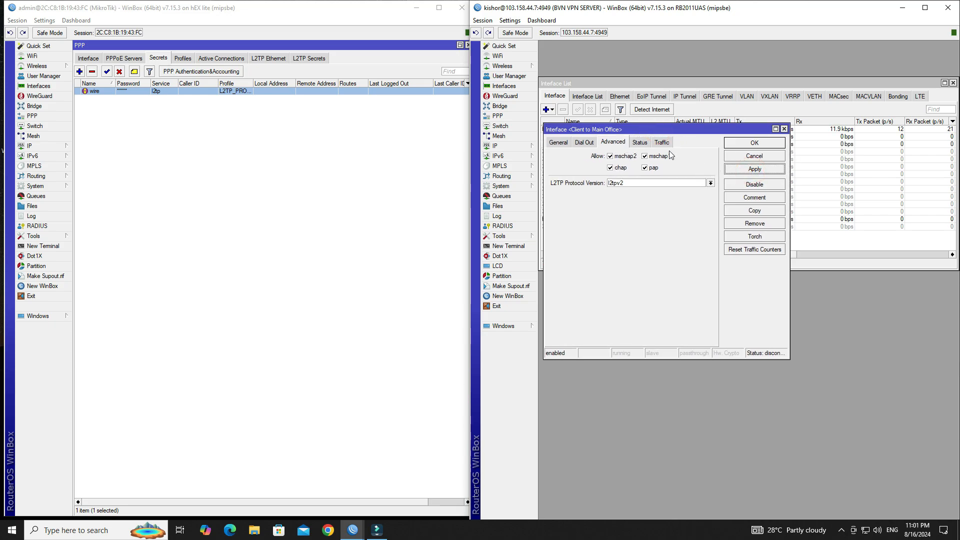
click(640, 143)
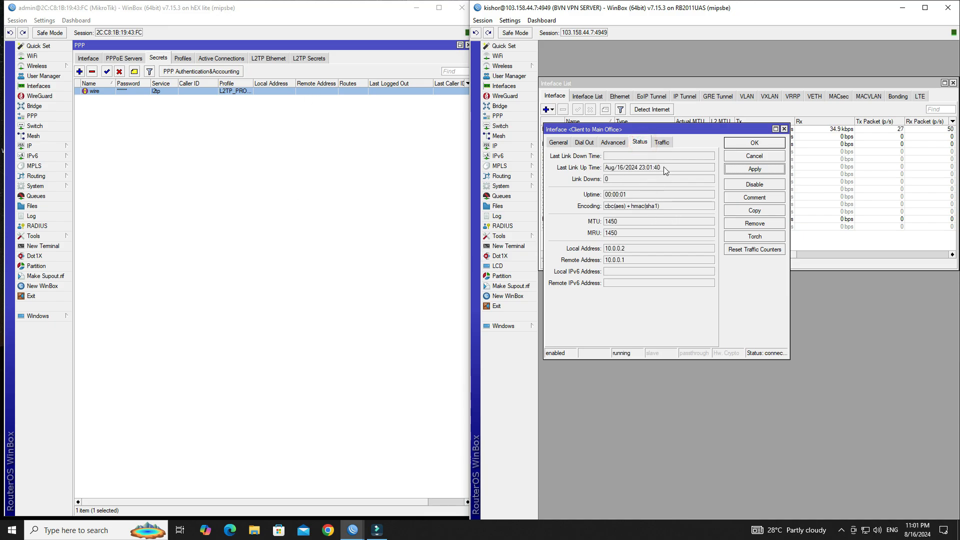
drag(659, 167, 607, 169)
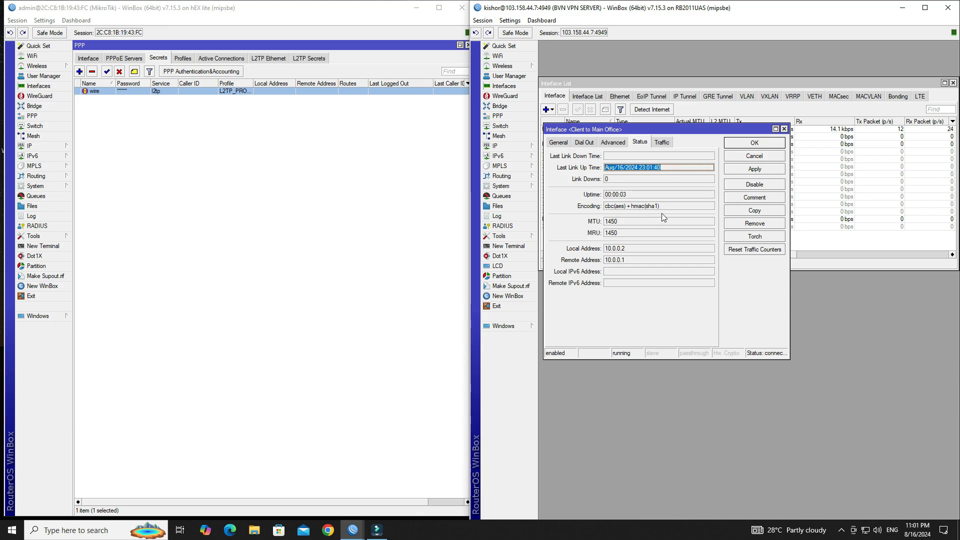
Step: Check the cbc(aes)+hmac(sha1) encoding and the hEX lite's active l2tp session details
drag(661, 208, 606, 206)
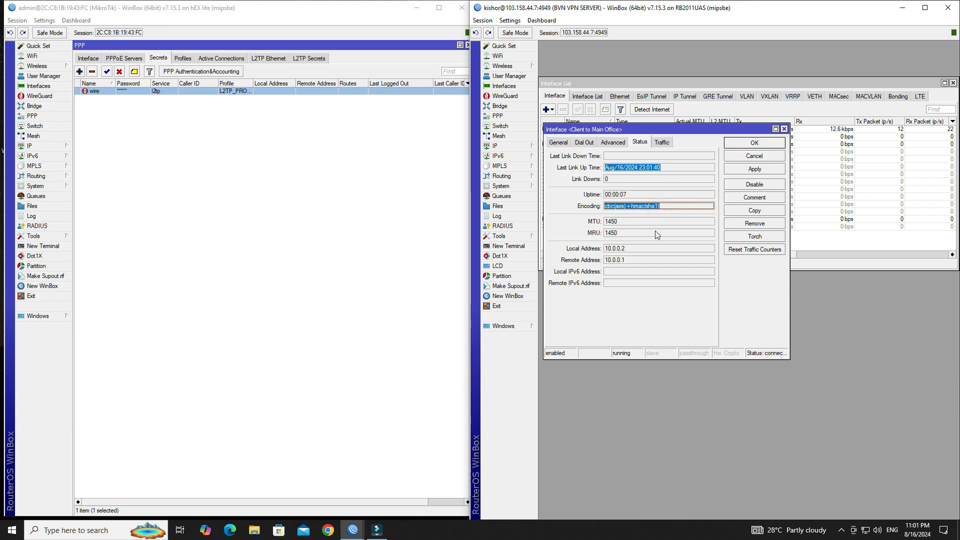
click(218, 59)
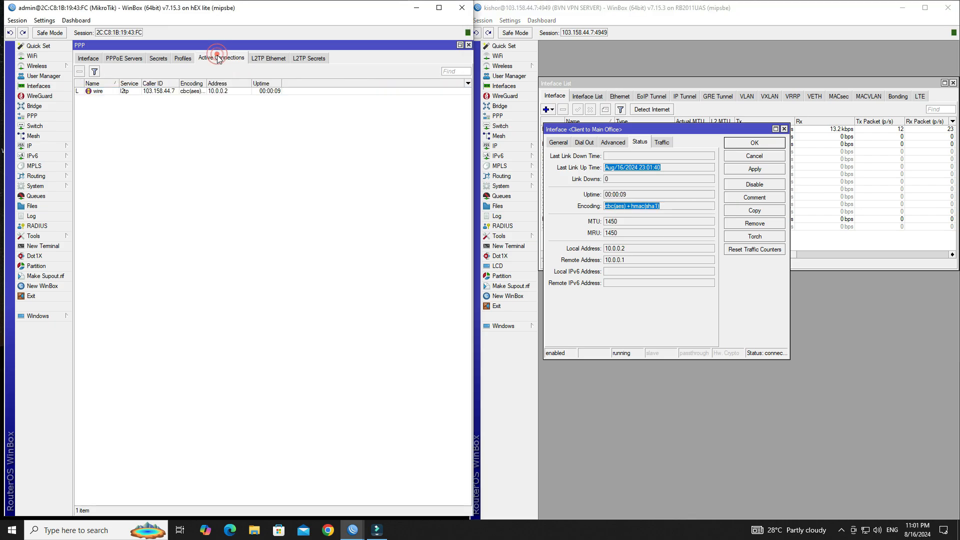
double_click(172, 93)
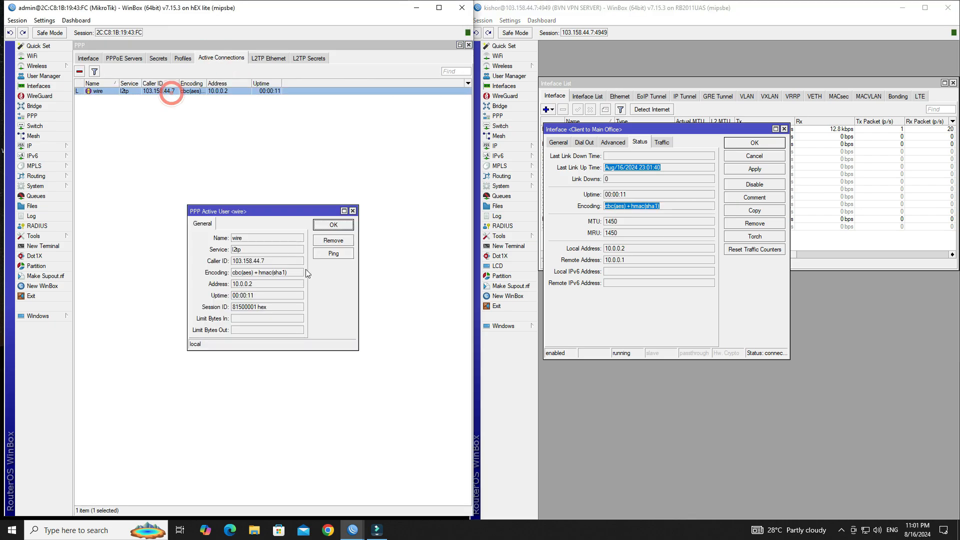
drag(300, 273, 233, 300)
click(333, 225)
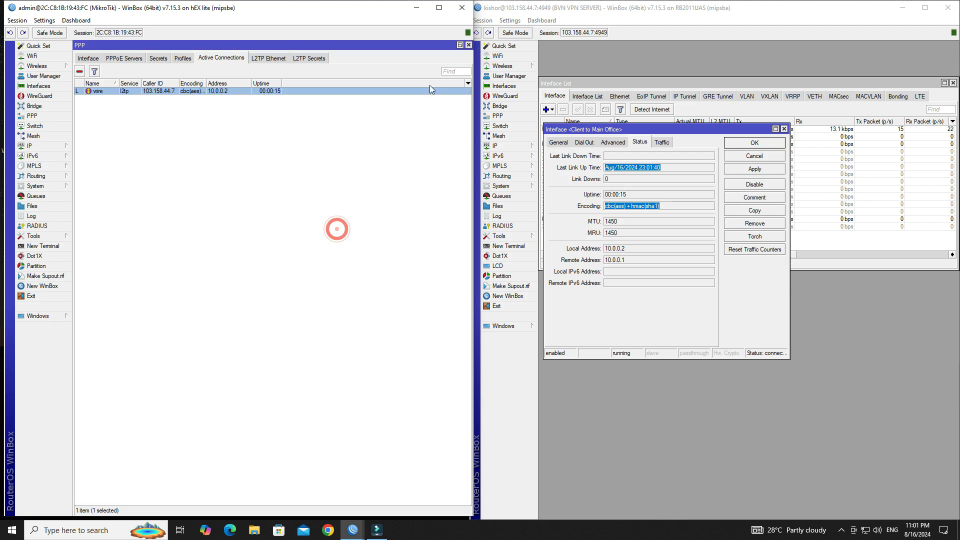
Step: Close the hEX lite's PPP window and the RB2011 interface list
click(468, 45)
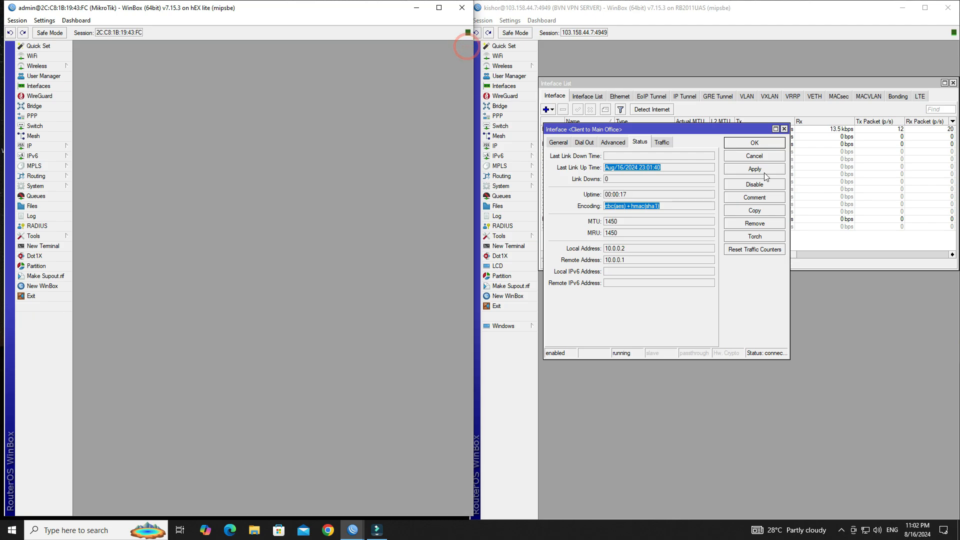
click(954, 83)
click(954, 83)
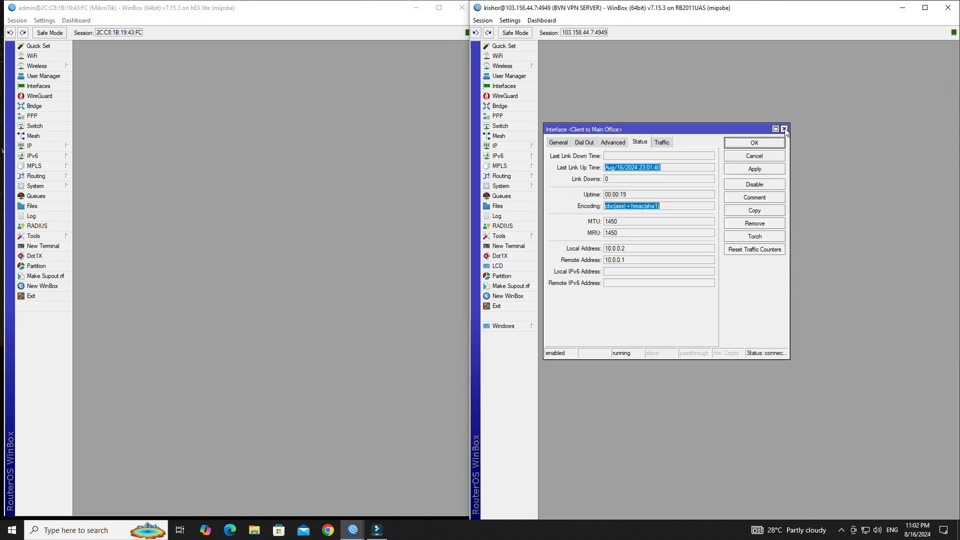
Step: Close the 'Client to Main Office' interface dialog
click(784, 129)
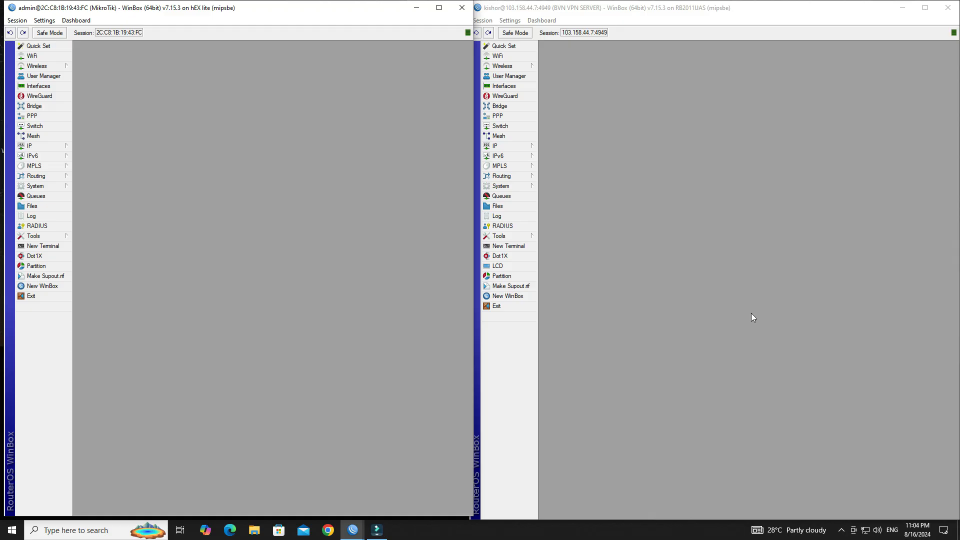
Step: Open the hEX lite's 192.168.32.1/24 address entry and check its network is 192.168.32.0
click(50, 144)
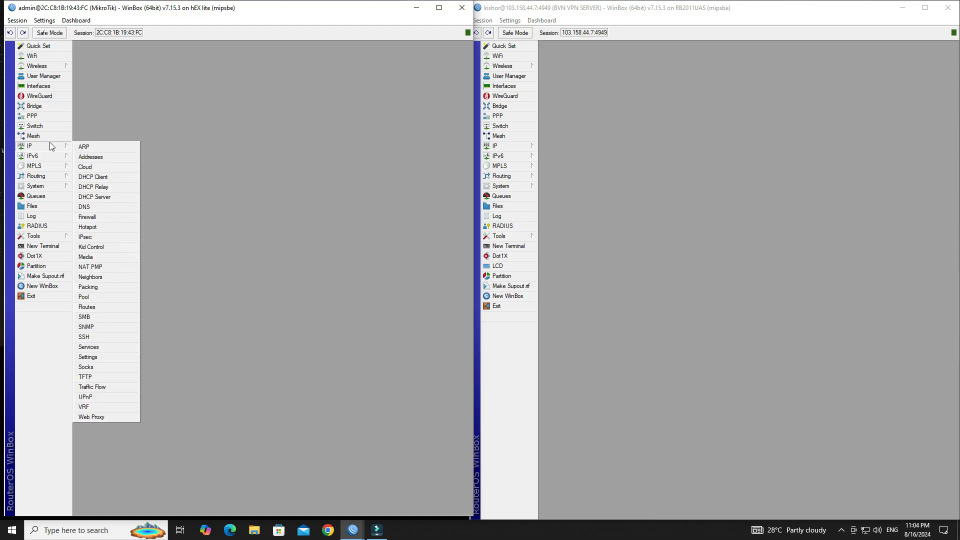
click(106, 155)
click(197, 179)
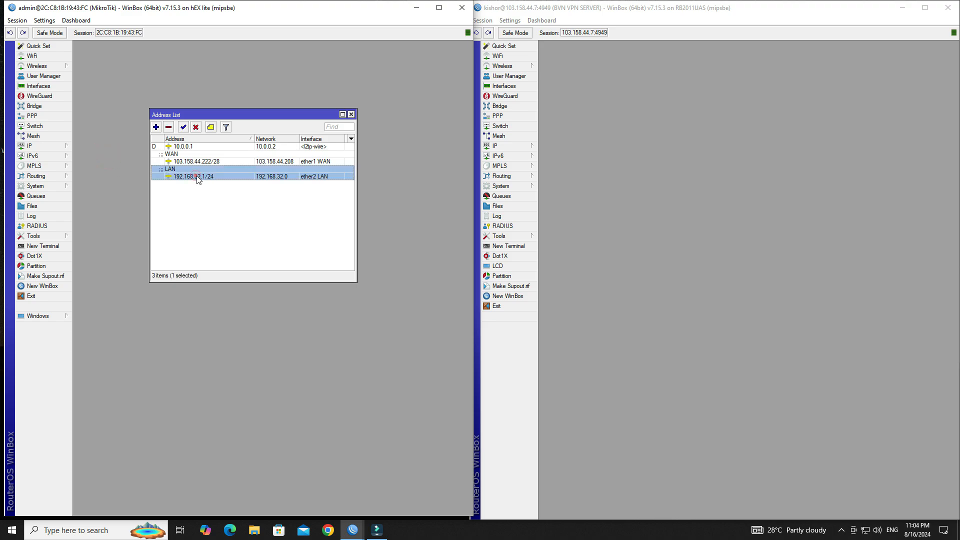
double_click(199, 179)
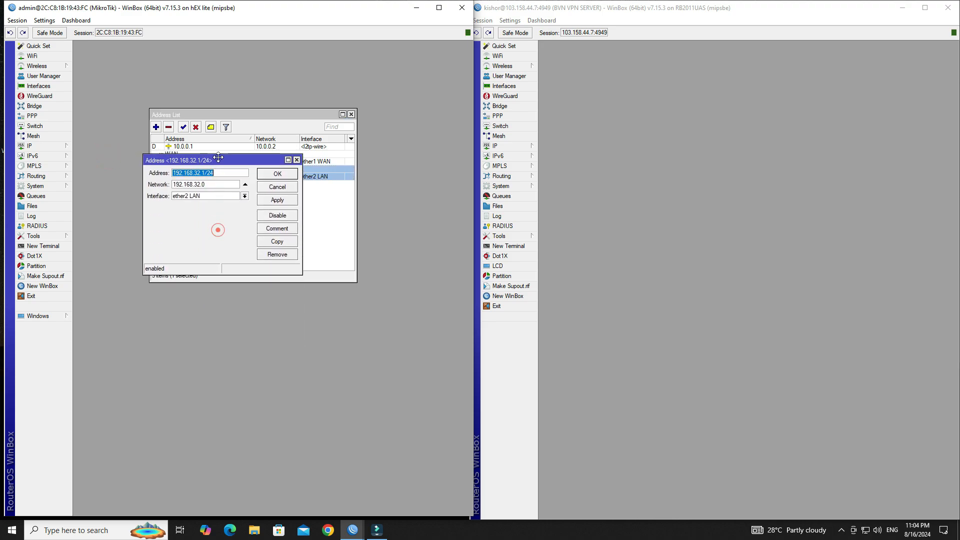
click(218, 172)
drag(225, 172, 181, 185)
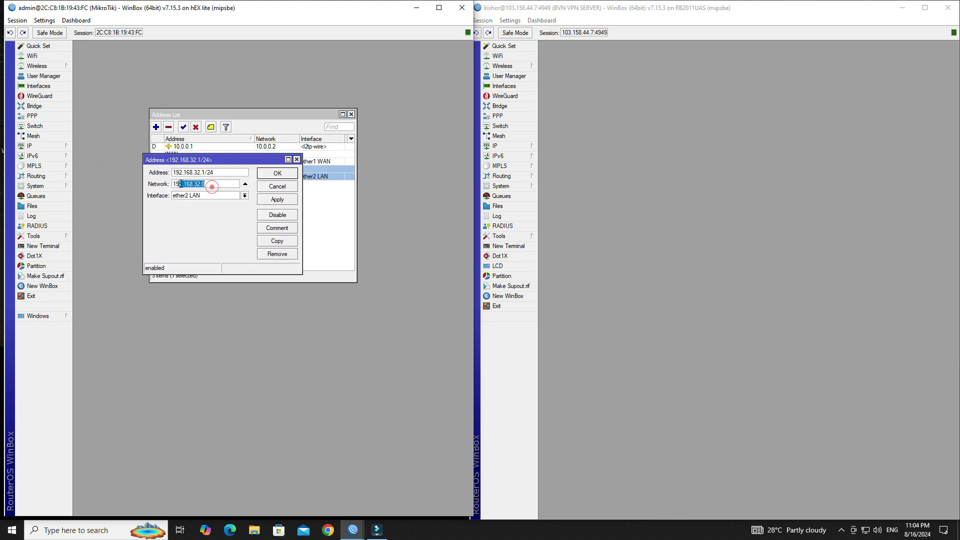
Step: Ping 192.168.32.1 from a new RB2011 terminal and see every reply time out
click(504, 246)
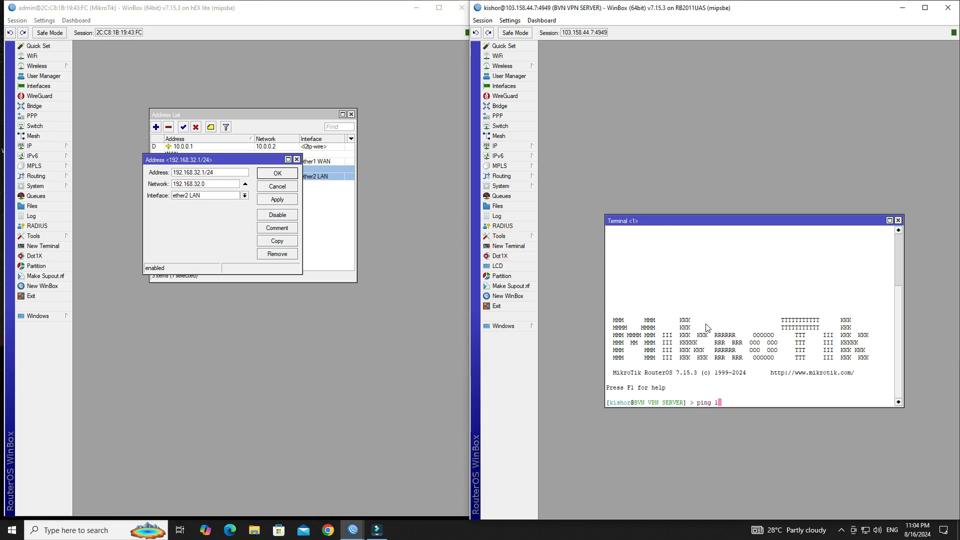
text(ping 192.168.32)
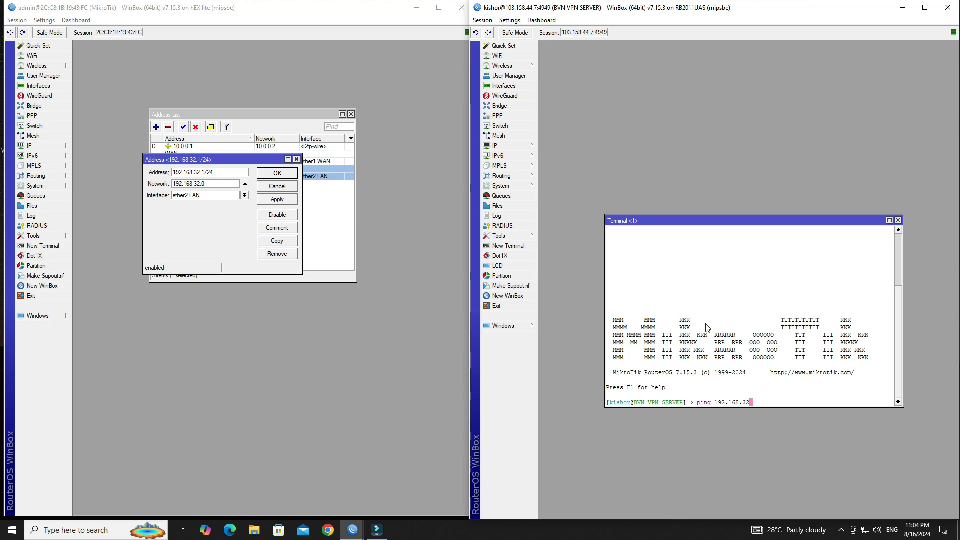
text(.1 -t)
key(Return)
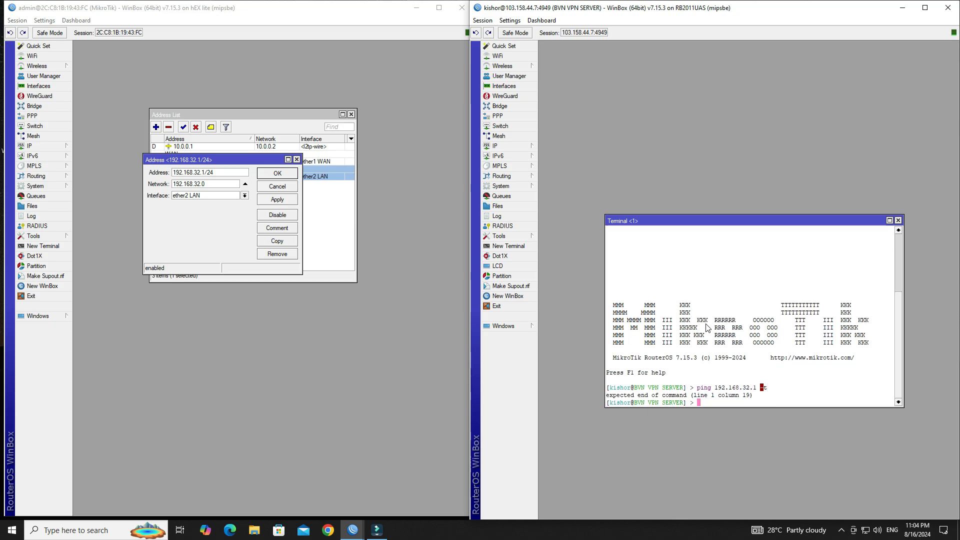
key(Up)
key(Return)
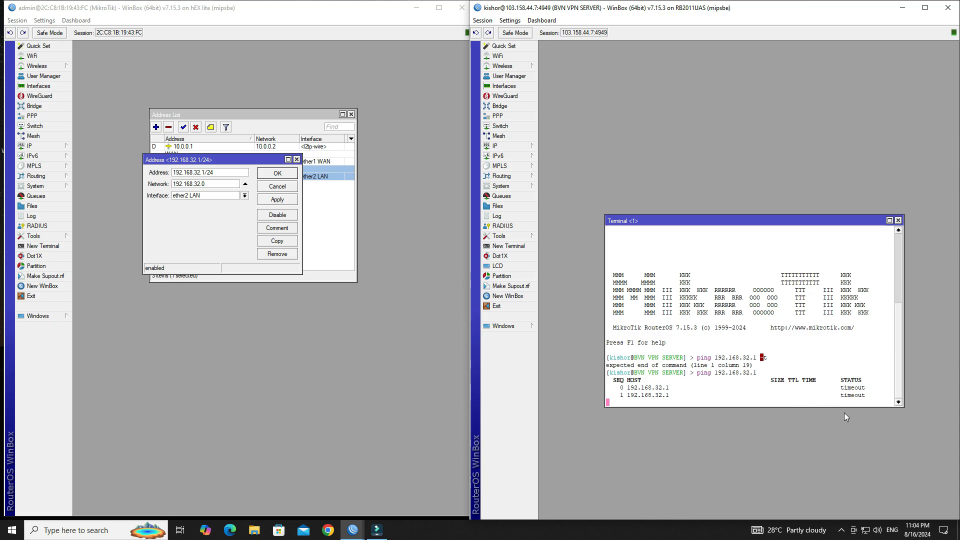
drag(755, 221, 739, 274)
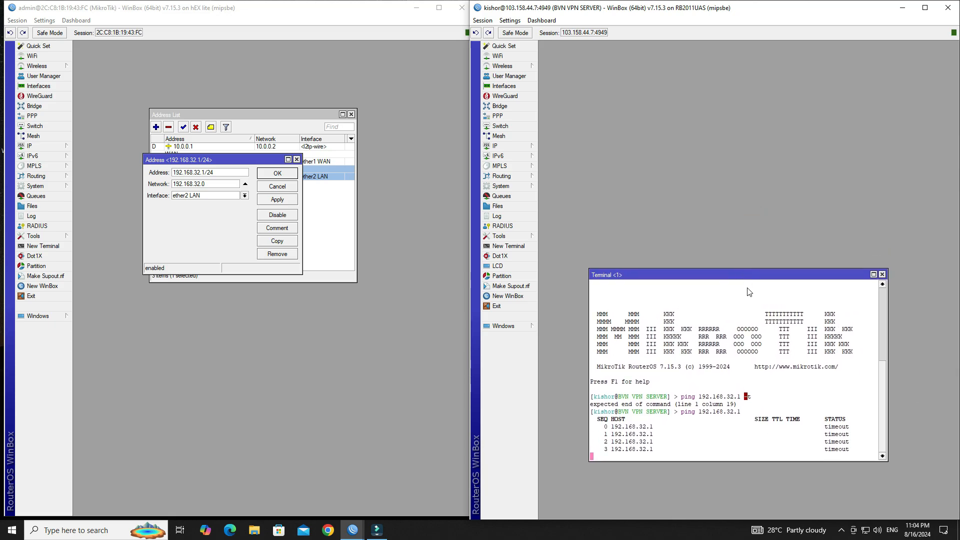
click(515, 145)
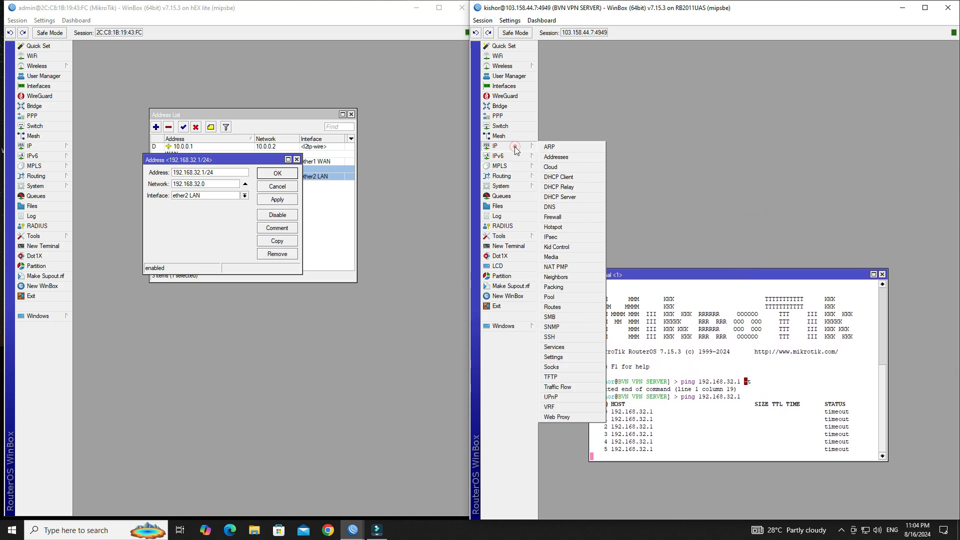
Step: Add a new route on the RB2011 with Dst. Address 192.168.32.0/24
click(564, 306)
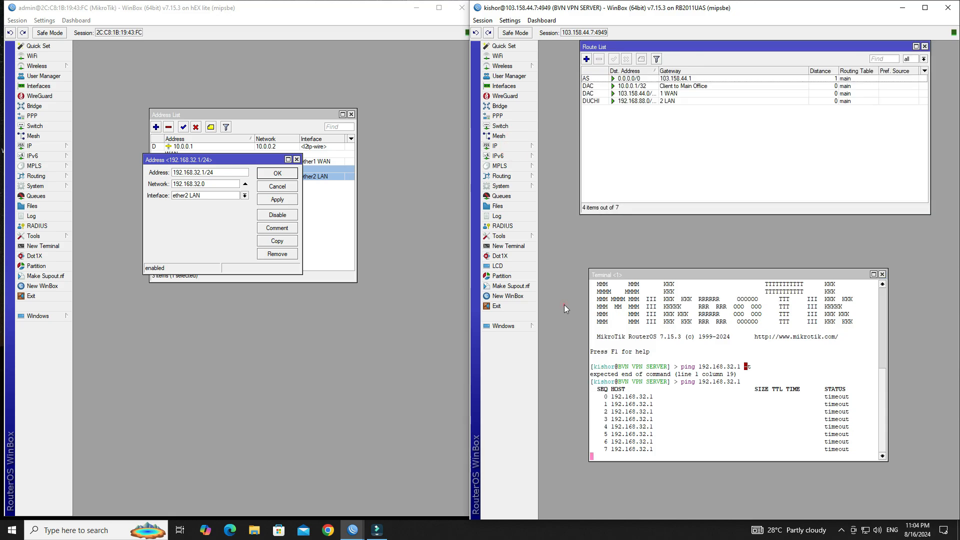
click(586, 59)
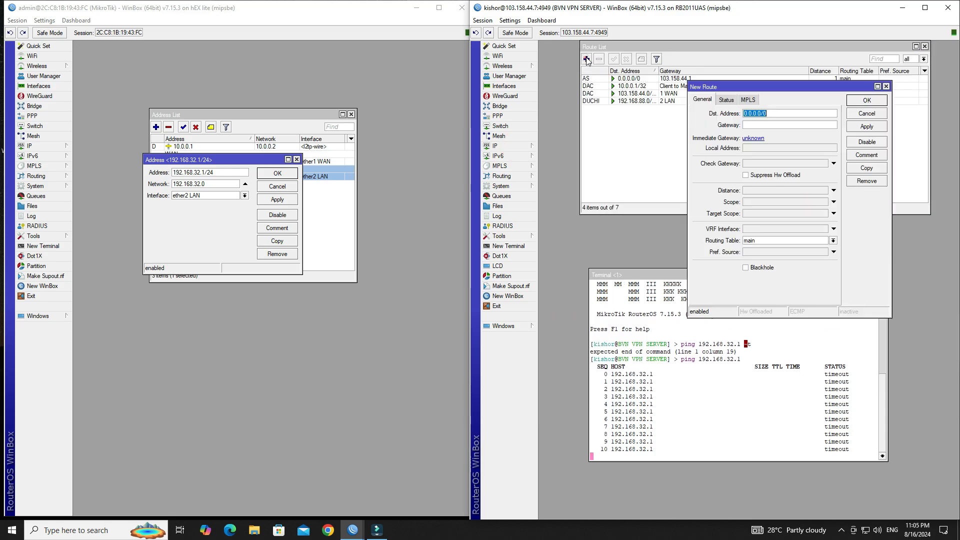
click(783, 113)
drag(804, 117, 721, 119)
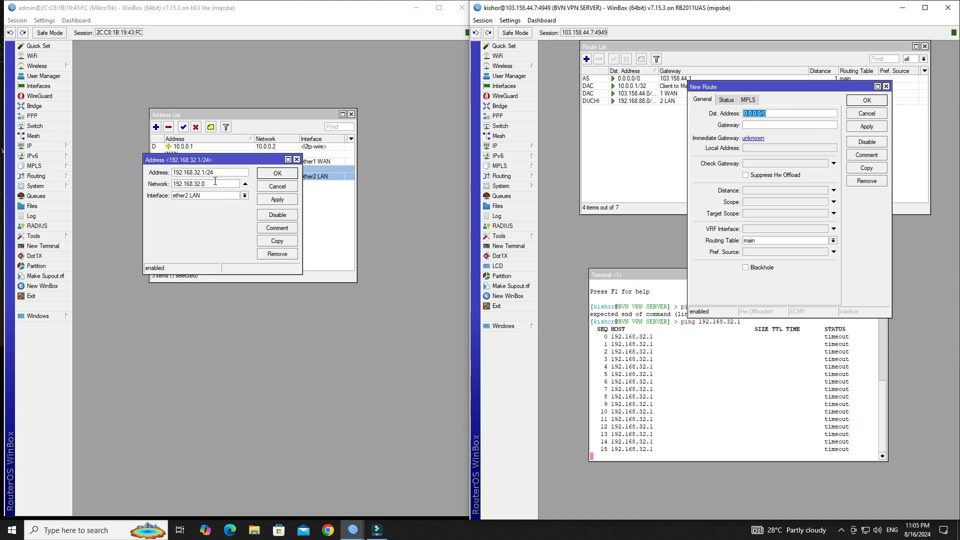
double_click(210, 183)
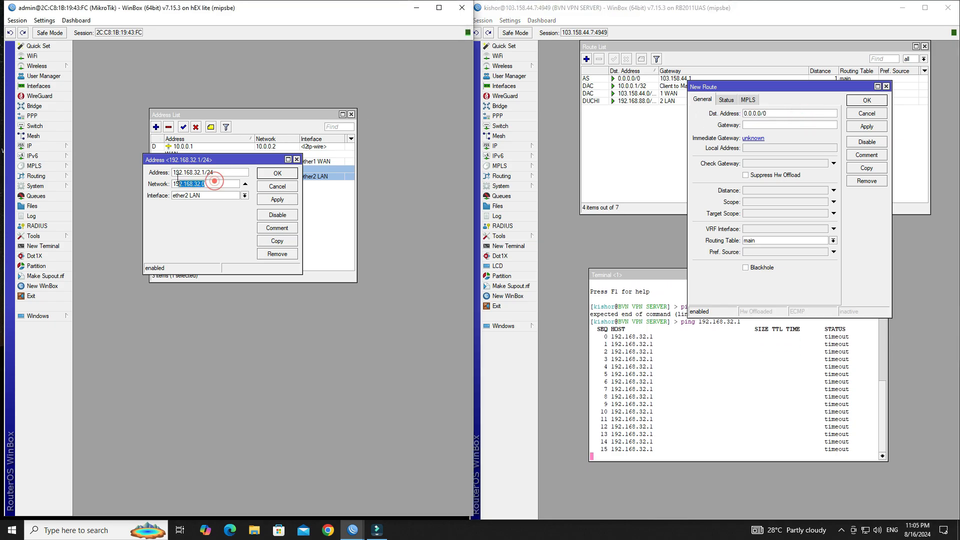
click(778, 115)
text(1)
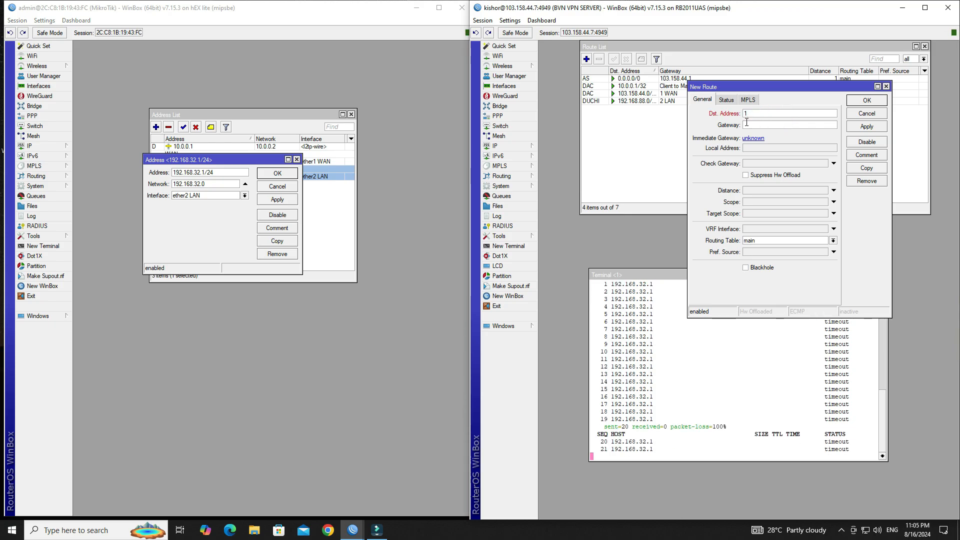
text(92.168.3)
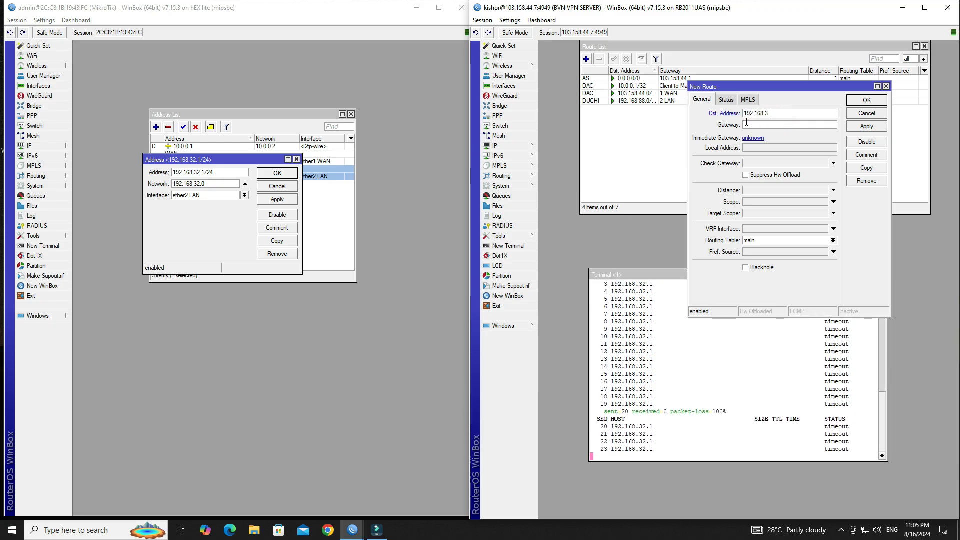
text(2.0/24)
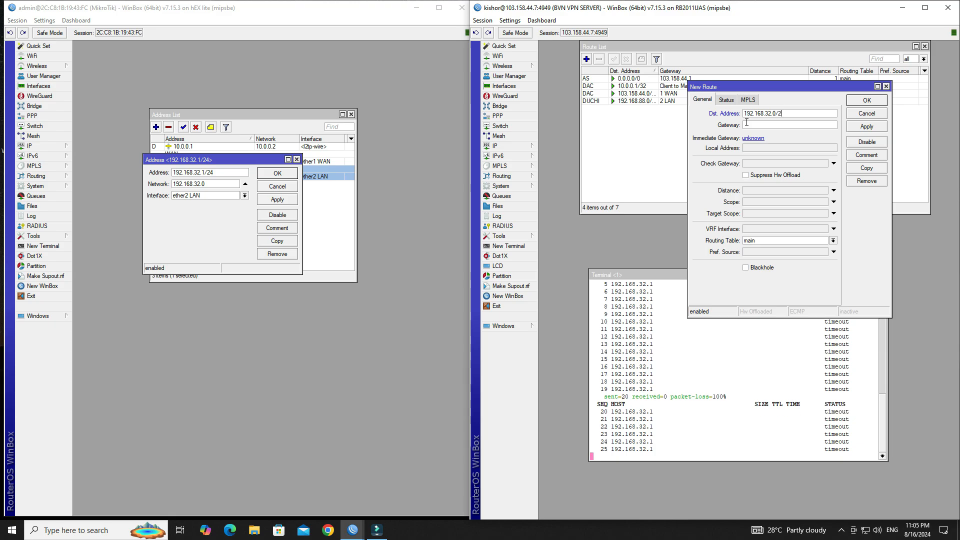
double_click(789, 113)
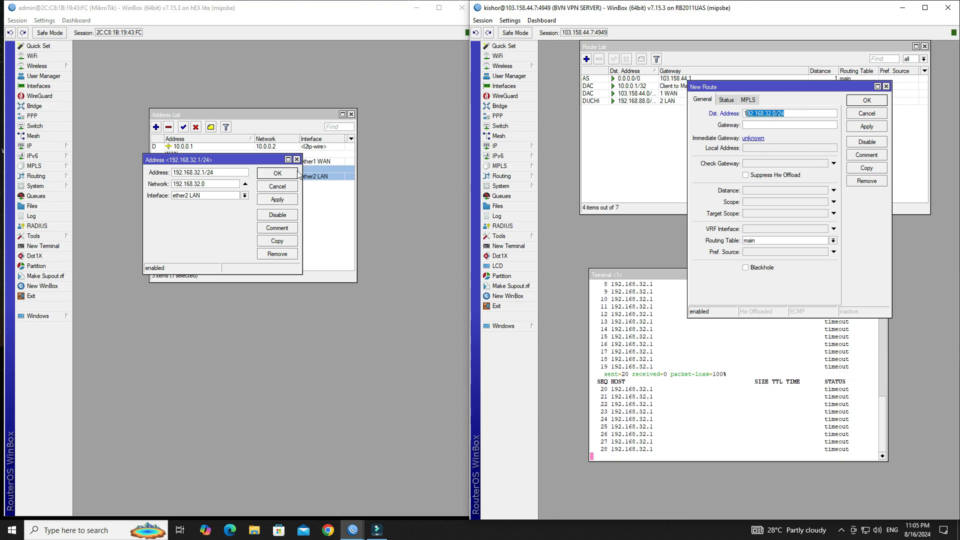
Step: Set the route's gateway to 10.0.0.1 and save it
click(277, 186)
double_click(189, 147)
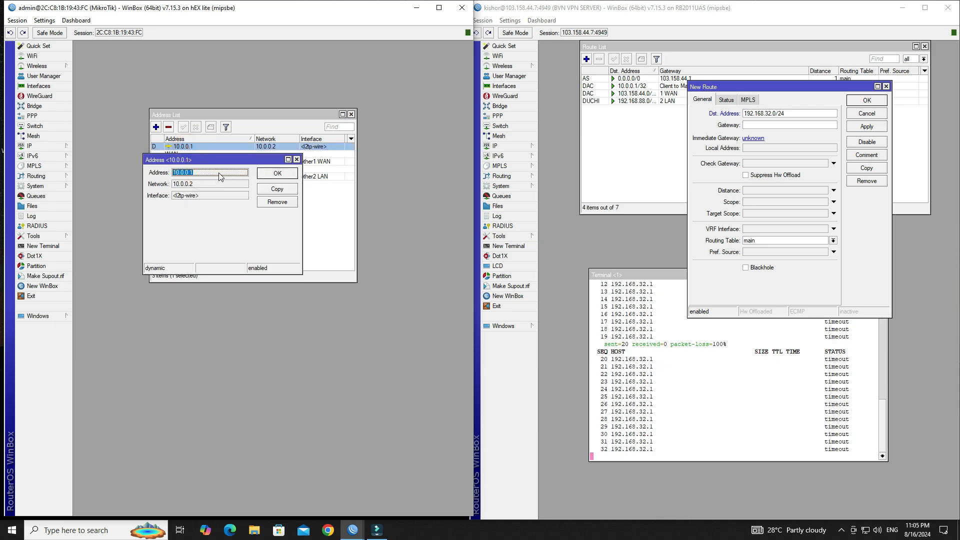
click(767, 126)
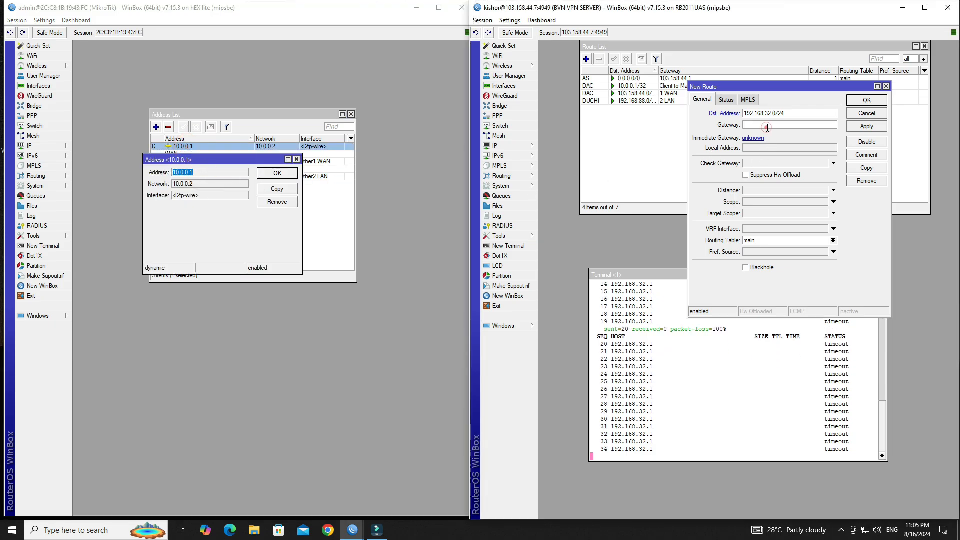
text(10.0)
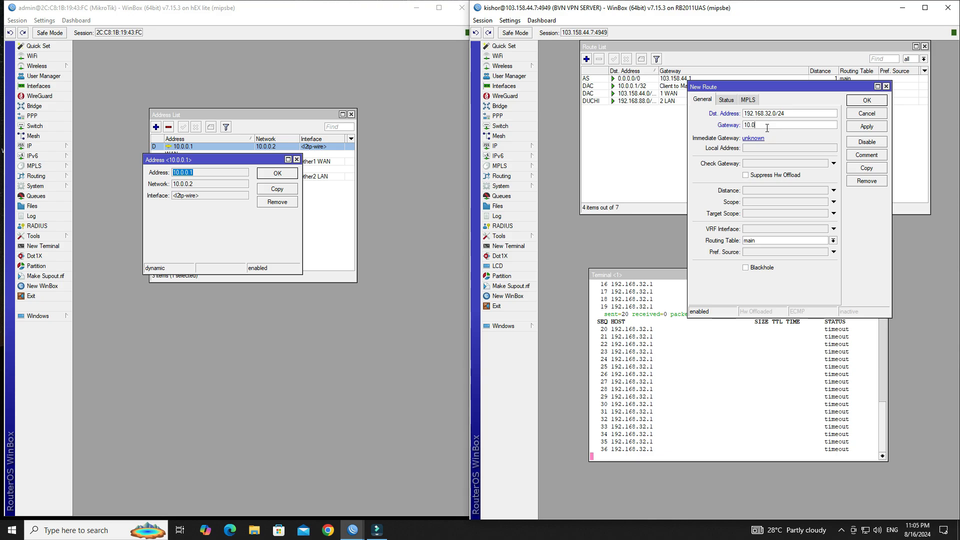
text(.0.1)
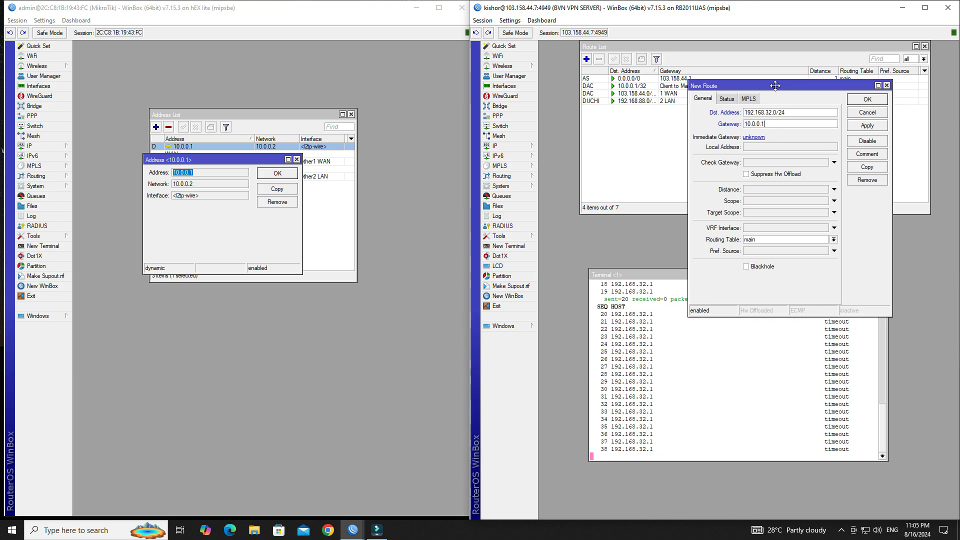
drag(778, 87, 780, 70)
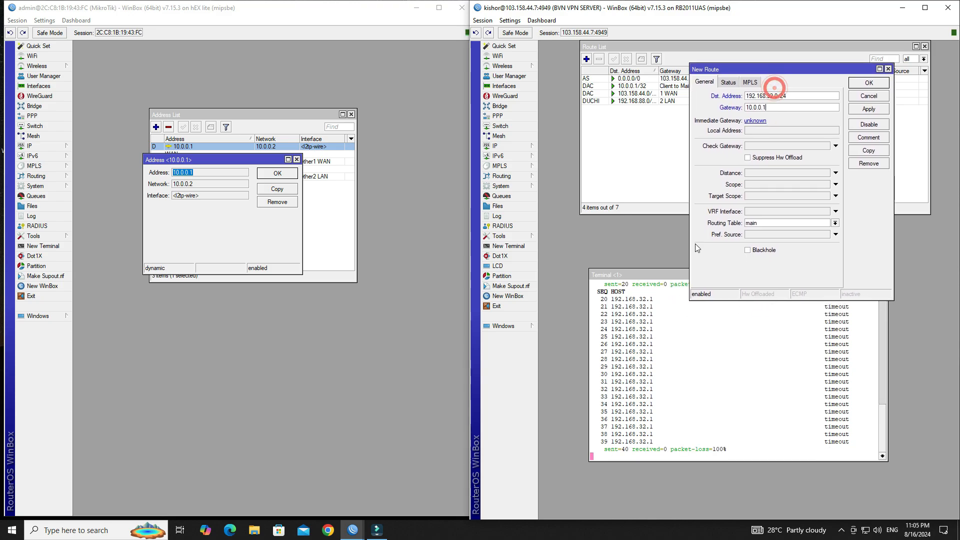
click(867, 110)
click(869, 83)
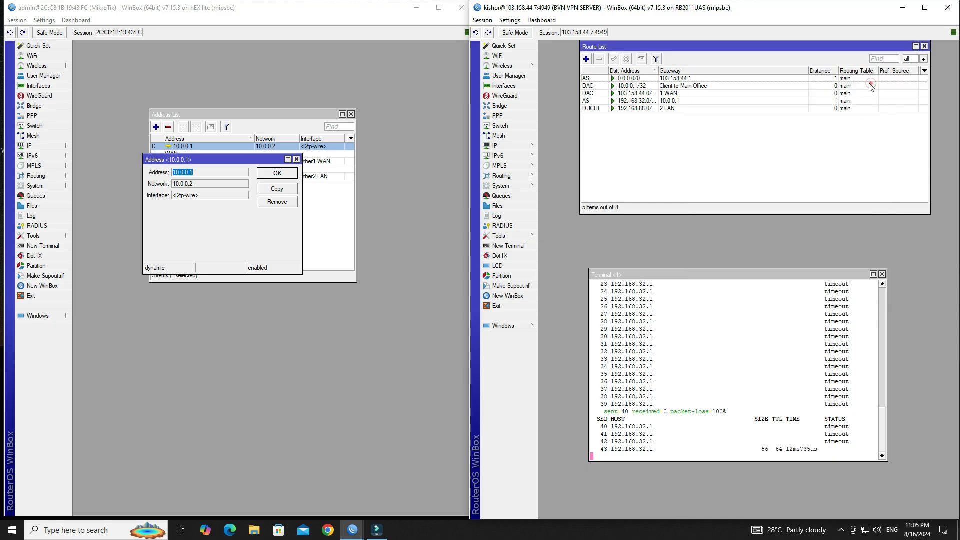
Step: Watch the ping to 192.168.32.1 get replies, then close the RB2011 terminal and route list
drag(816, 272, 808, 204)
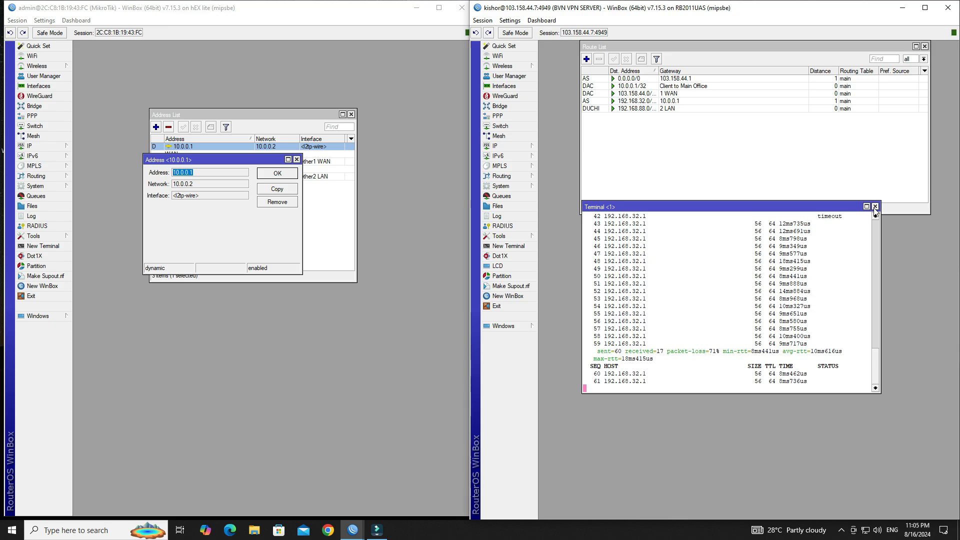
click(876, 207)
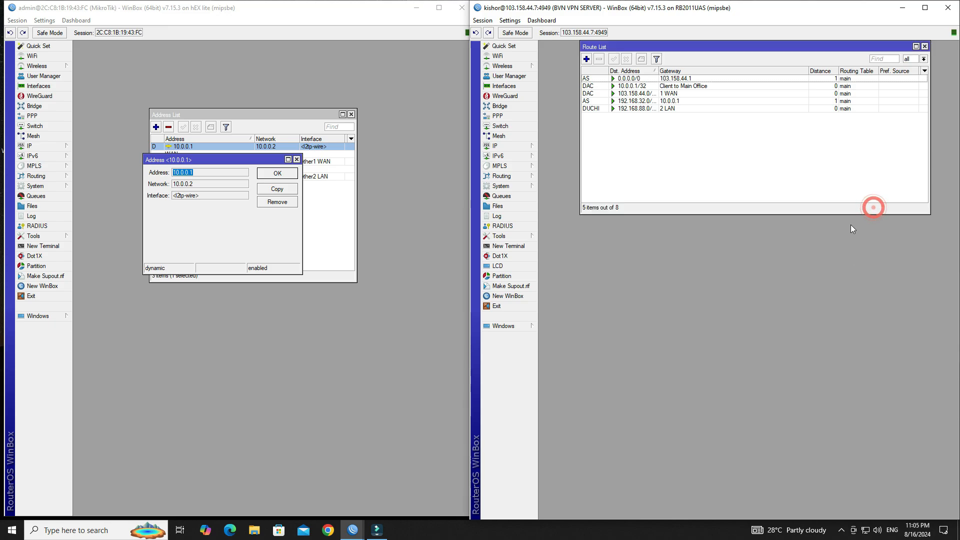
click(924, 46)
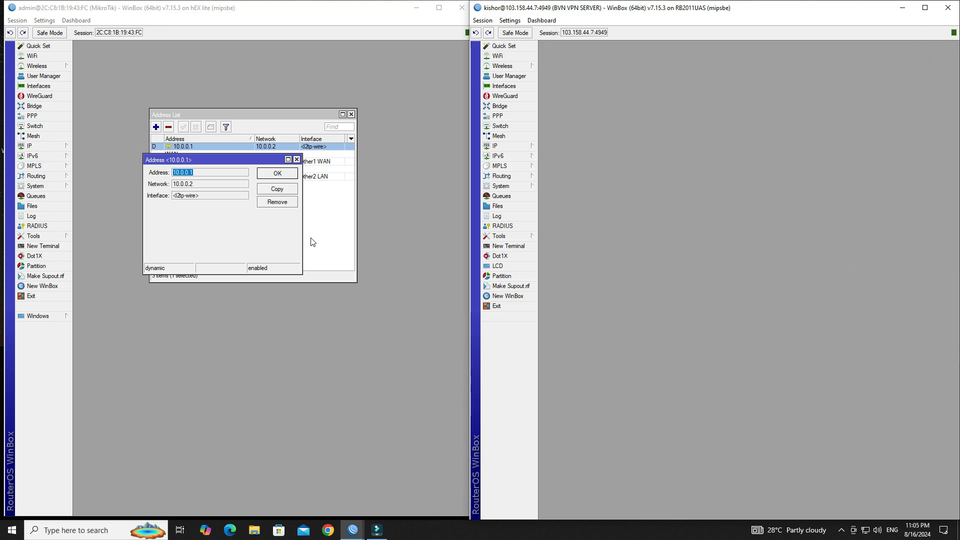